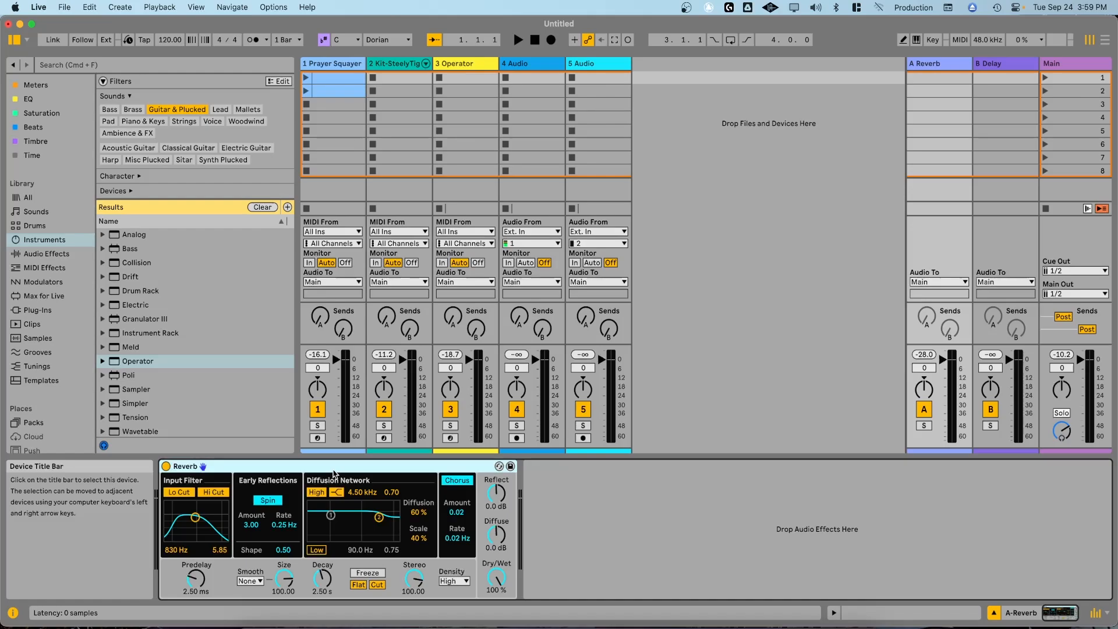
# - Turn up send A on the Operator track and show the Reverb device on return track A
pyautogui.click(459, 65)
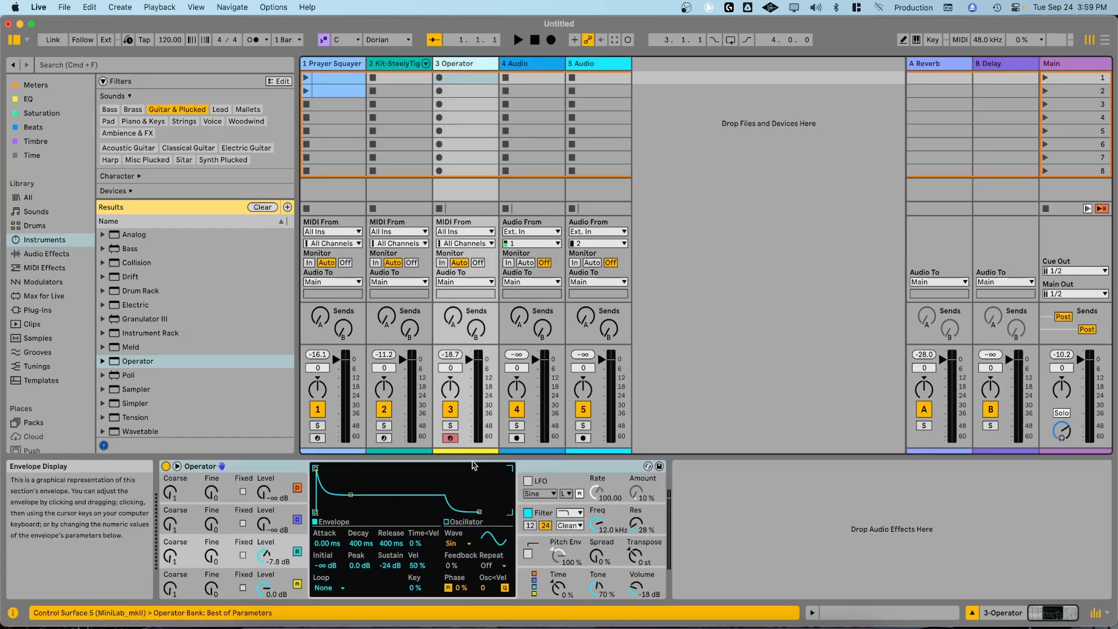
pyautogui.moveTo(453, 316); pyautogui.dragTo(453, 290)
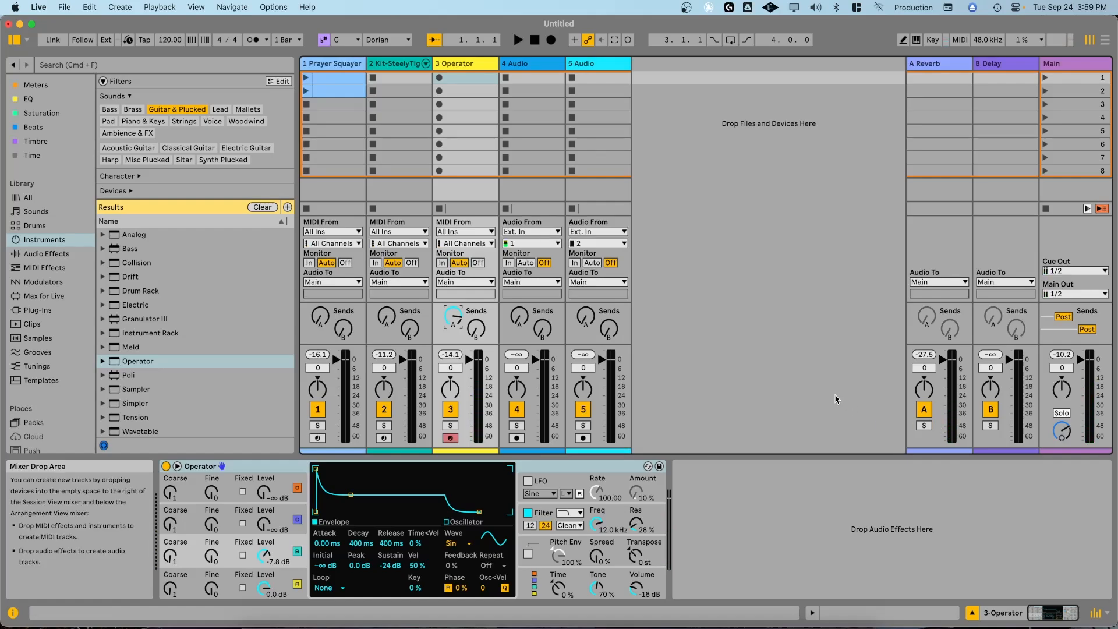
pyautogui.click(949, 64)
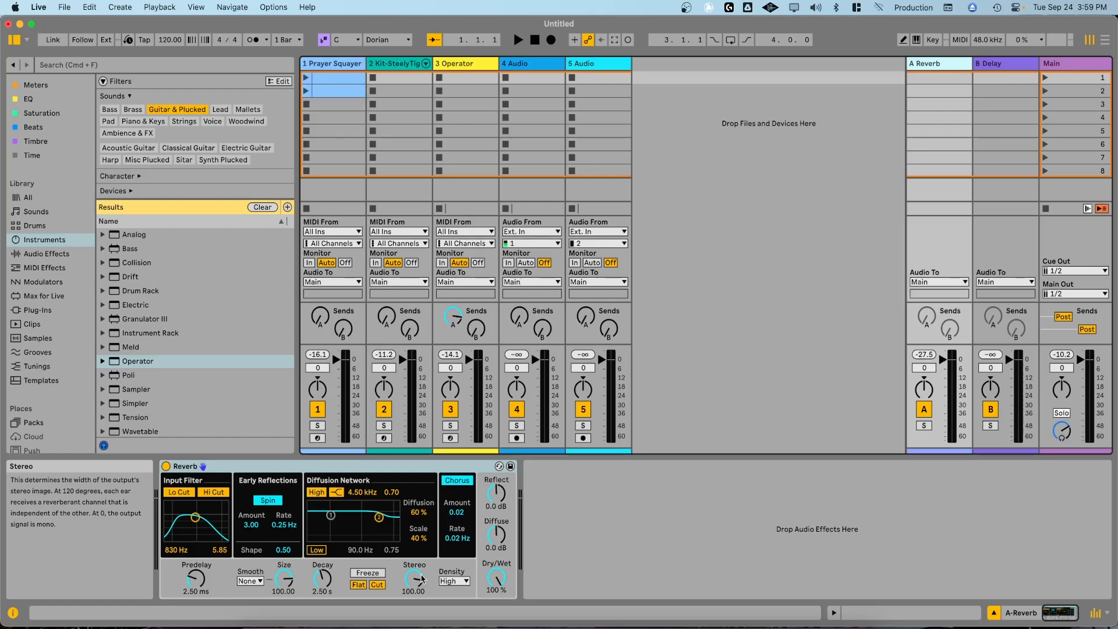
# - Add a Utility audio effect after Operator on the Operator track and invert its right channel's phase
pyautogui.click(471, 64)
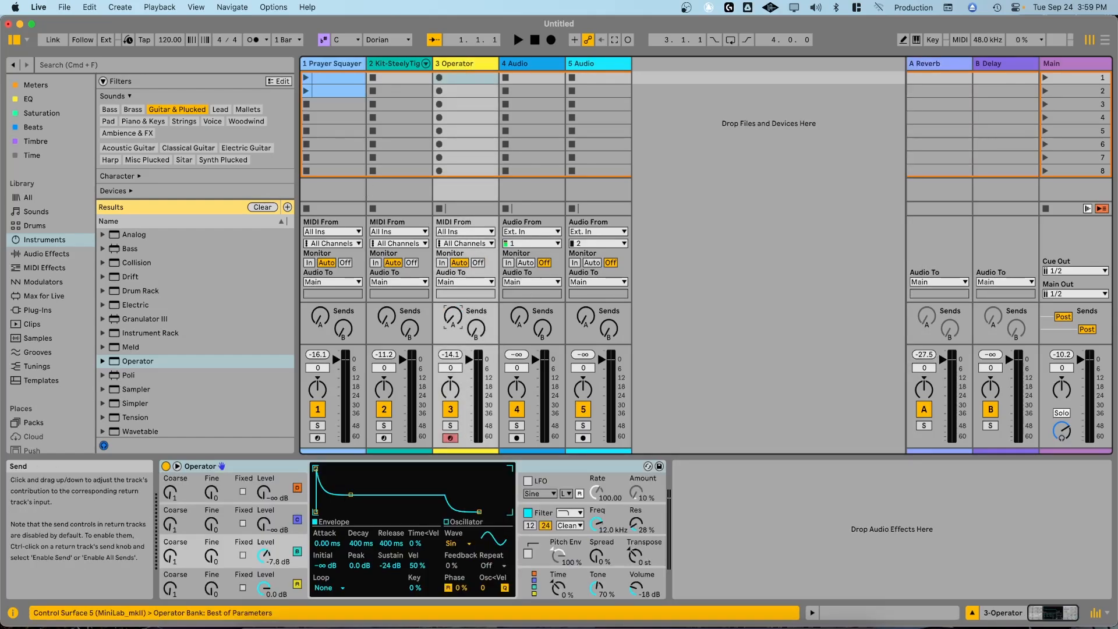
pyautogui.click(47, 254)
pyautogui.scroll(-3, 194, 370)
pyautogui.scroll(-15, 194, 370)
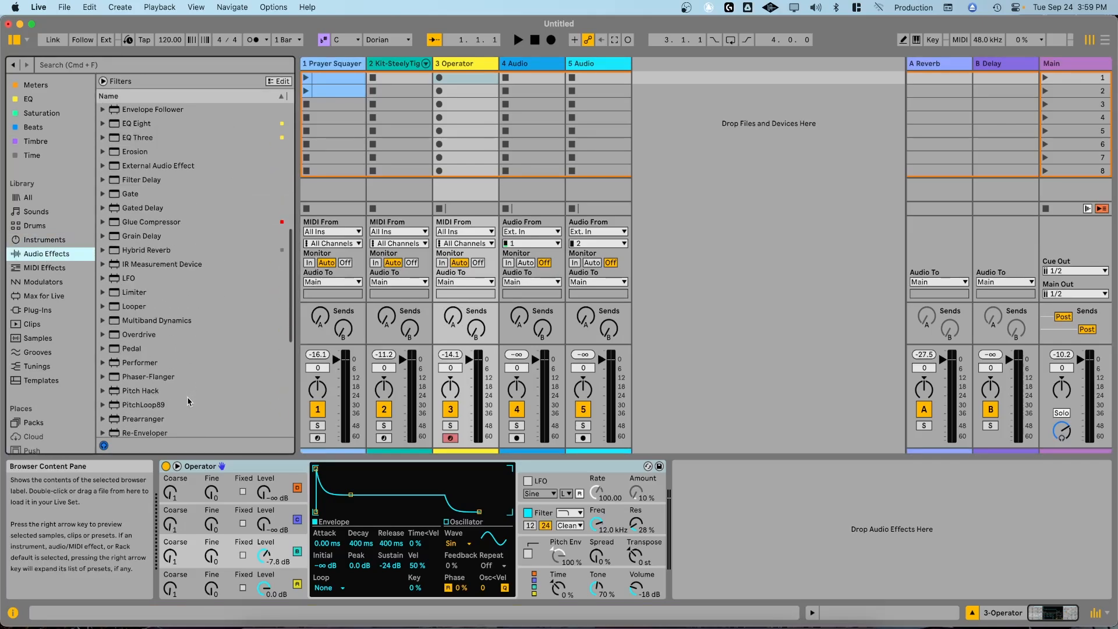
pyautogui.moveTo(126, 359); pyautogui.dragTo(787, 496)
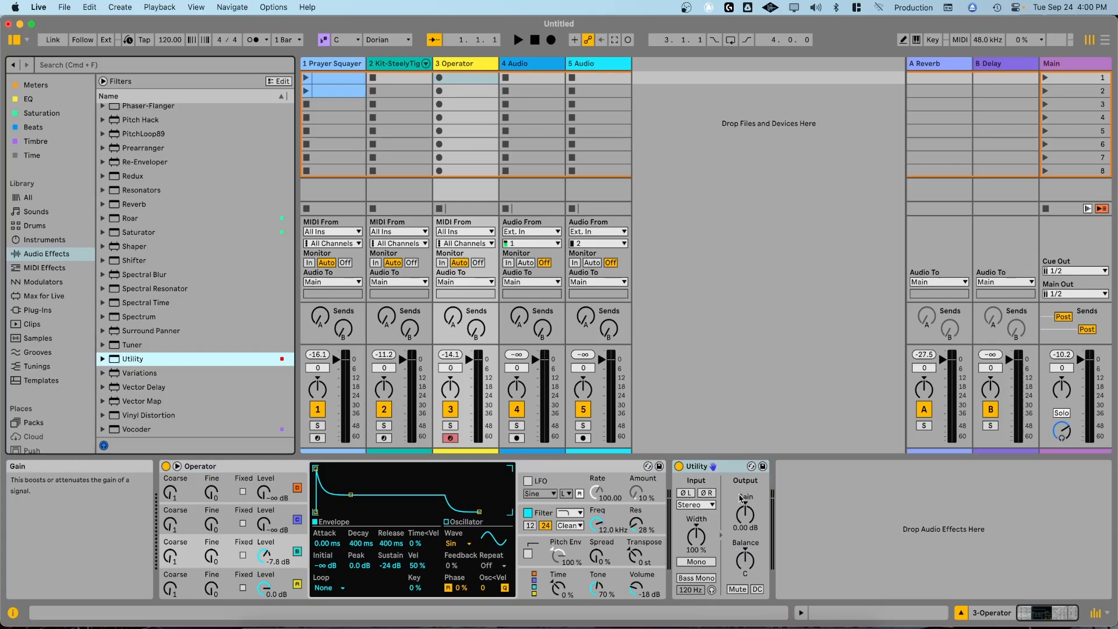
pyautogui.click(708, 494)
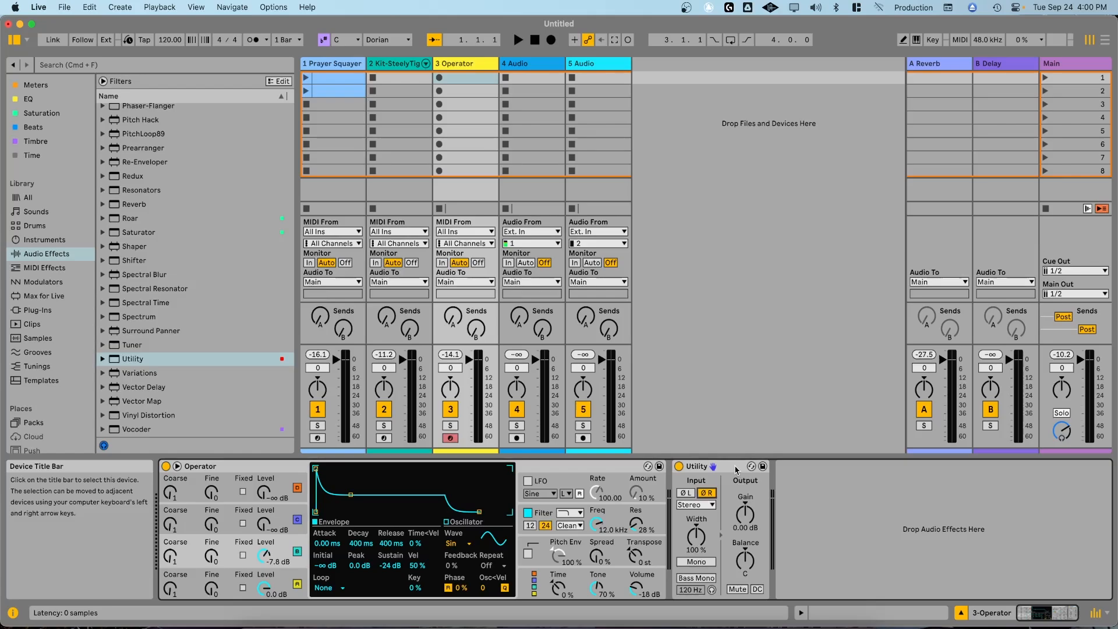
# - Enable Mono in the Operator track's Utility as a test, and switch it back off
pyautogui.click(699, 563)
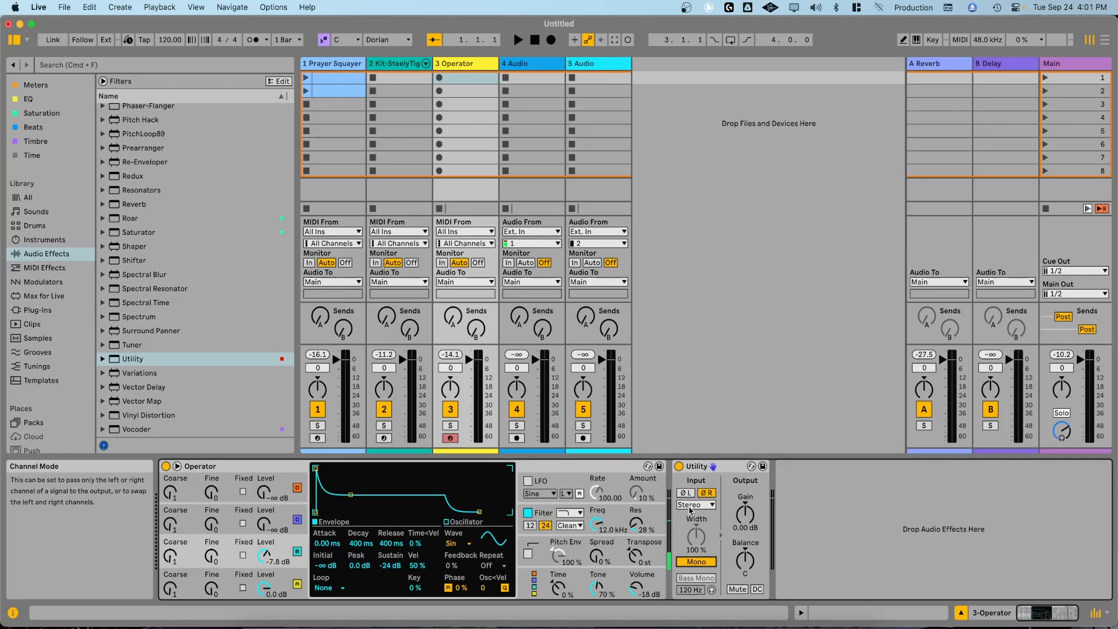
pyautogui.click(701, 565)
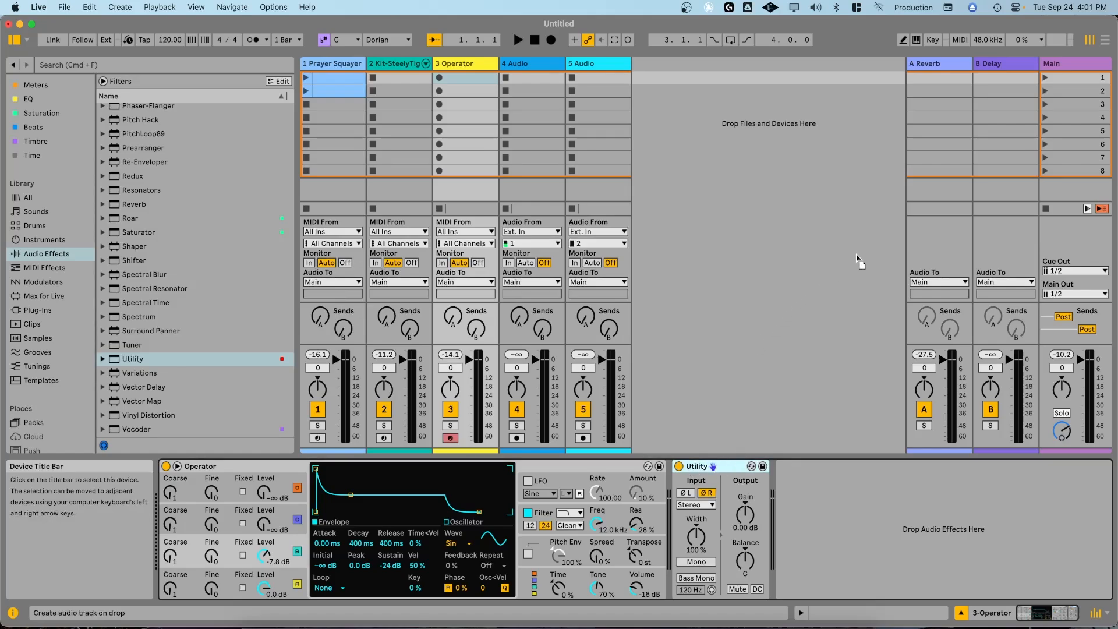
# - Move the phase-inverting Utility from the Operator track to return track A and place Reverb after it
pyautogui.click(945, 248)
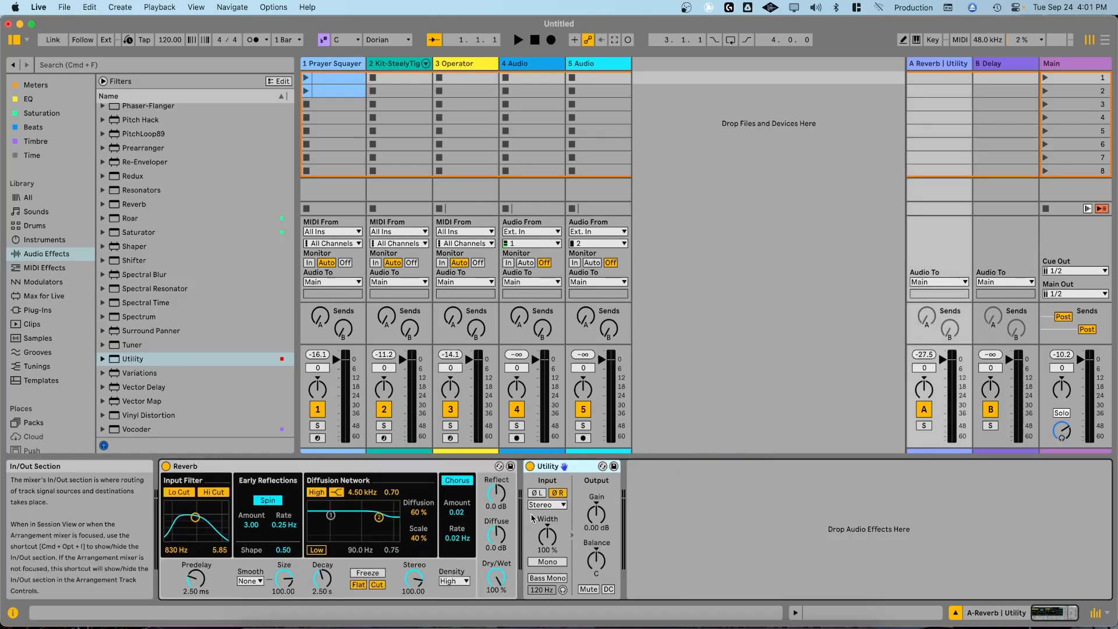
pyautogui.click(313, 468)
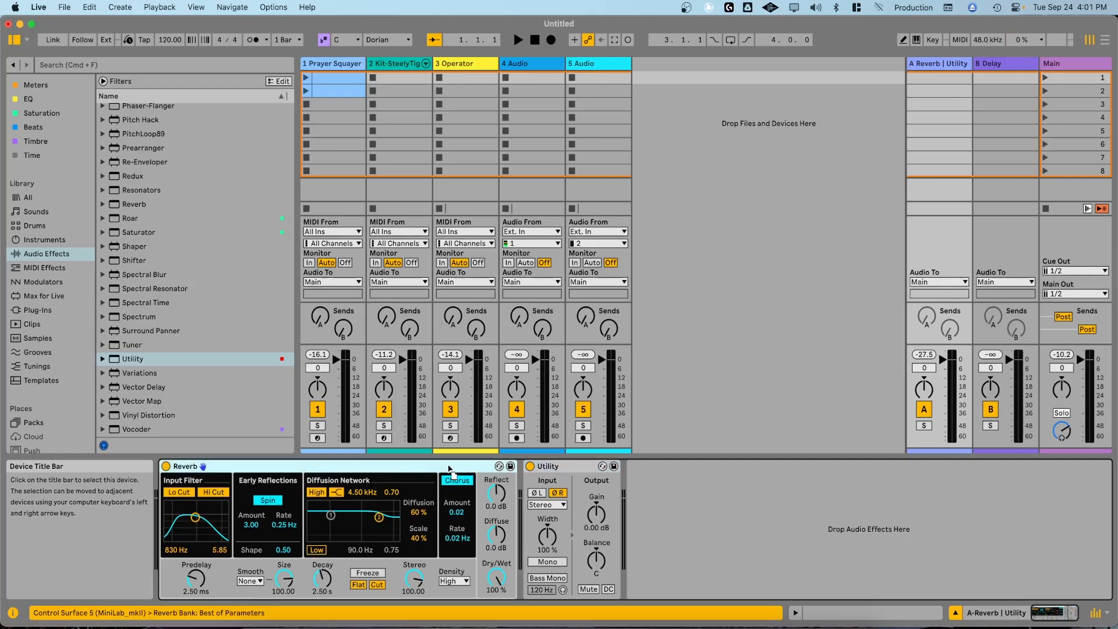
pyautogui.moveTo(668, 468); pyautogui.dragTo(669, 468)
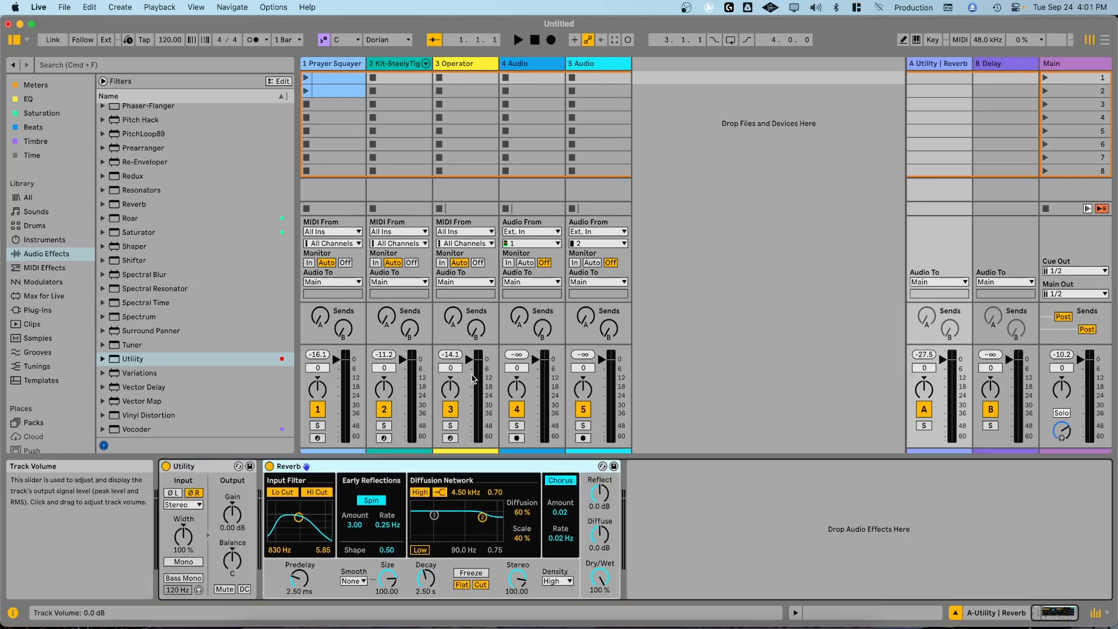
# - Select the Operator track and raise its send A to feed the Utility and Reverb return
pyautogui.click(454, 333)
pyautogui.click(446, 65)
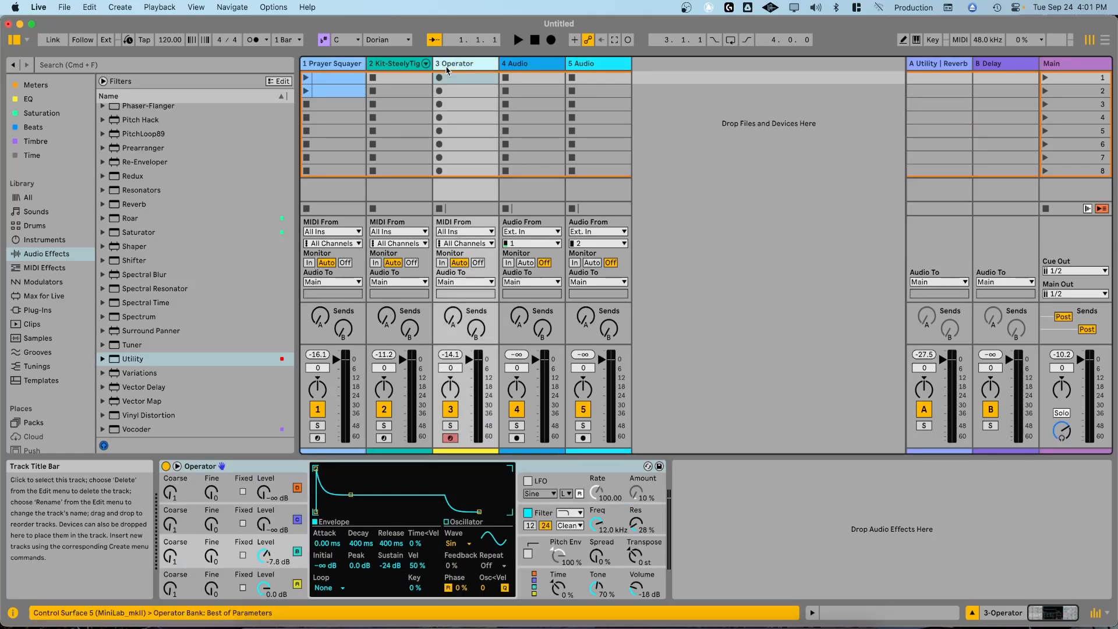
pyautogui.click(453, 326)
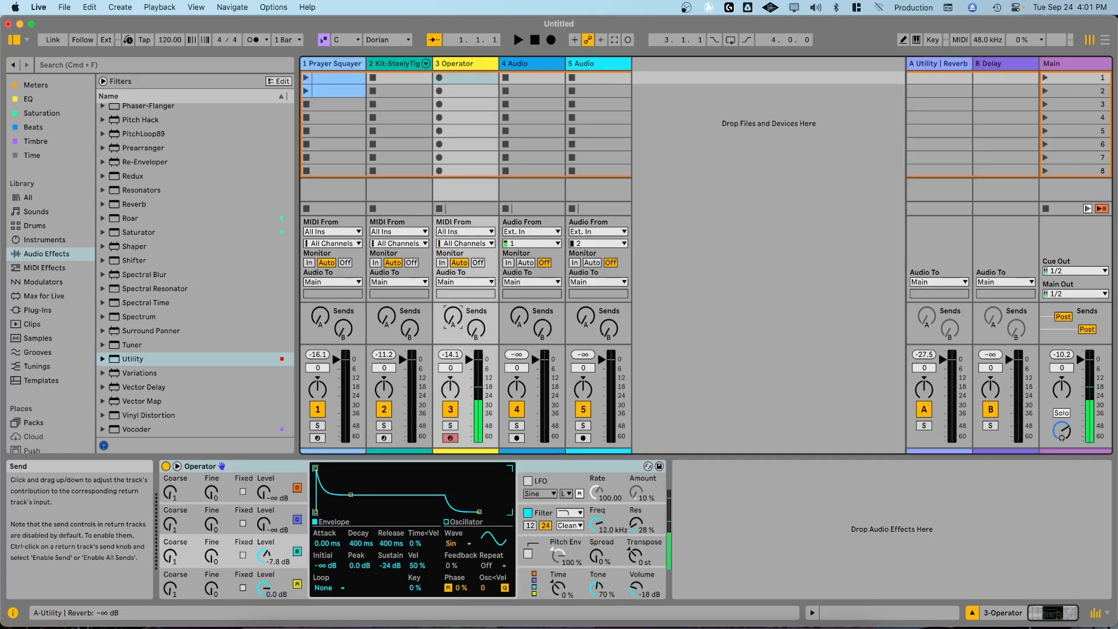
pyautogui.moveTo(452, 326); pyautogui.dragTo(452, 311)
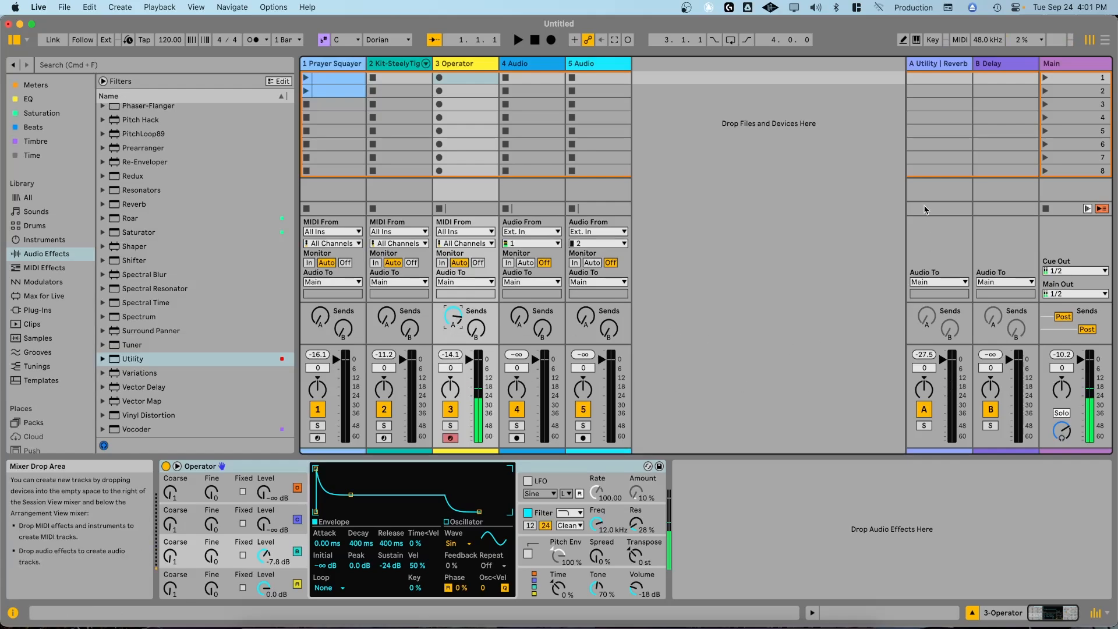
# - On return track A, switch Utility's right-channel phase inversion off and back on during playback, and stop the playback
pyautogui.click(934, 64)
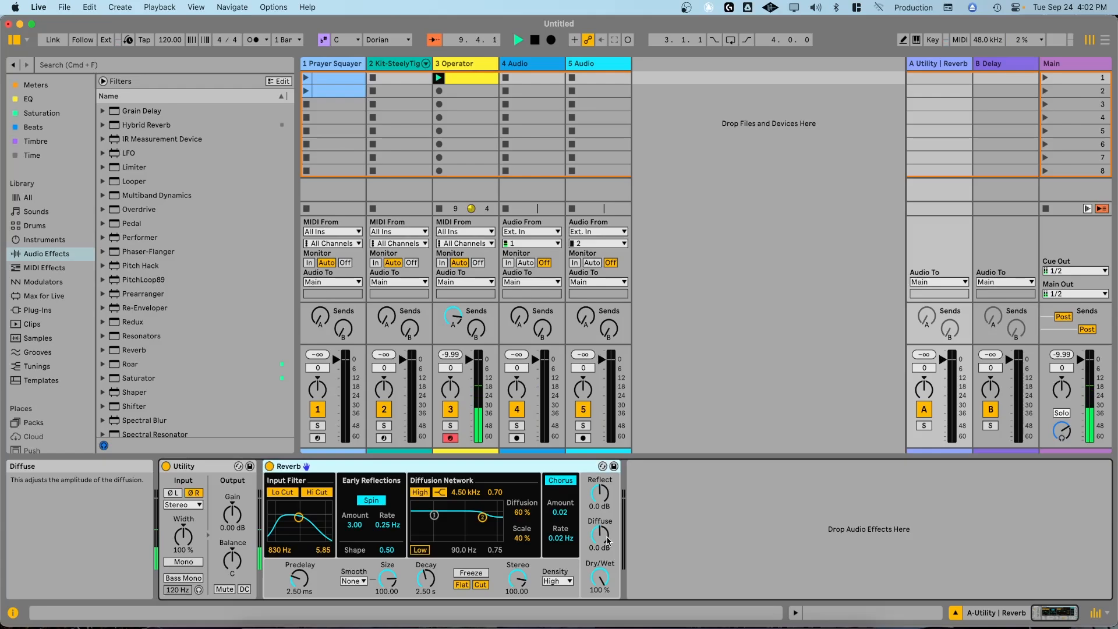
pyautogui.click(194, 494)
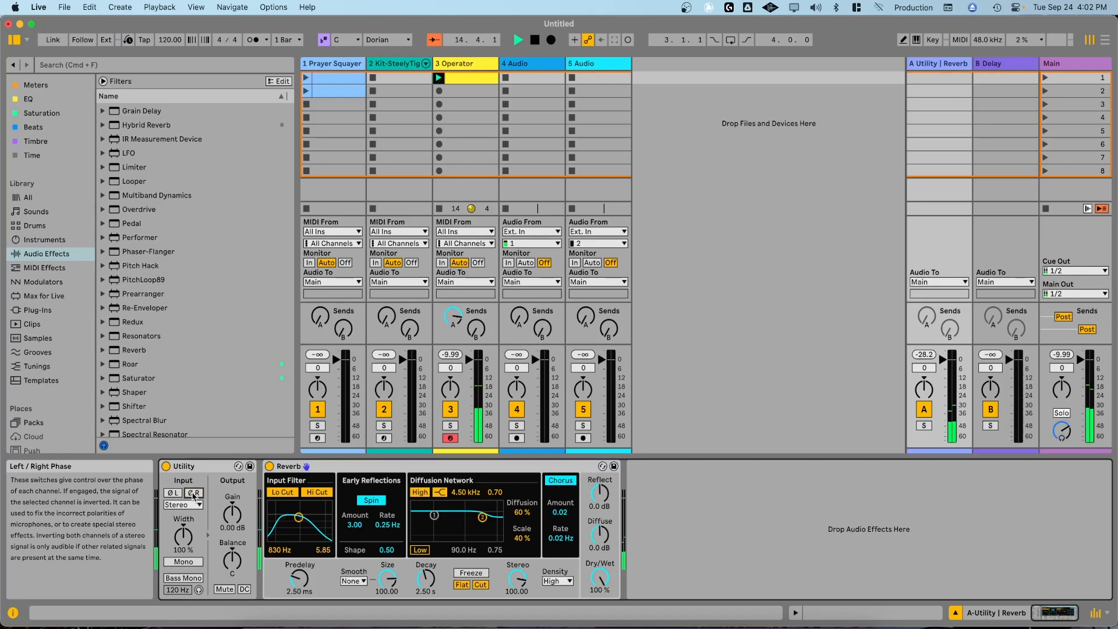
pyautogui.click(194, 493)
pyautogui.press('space')
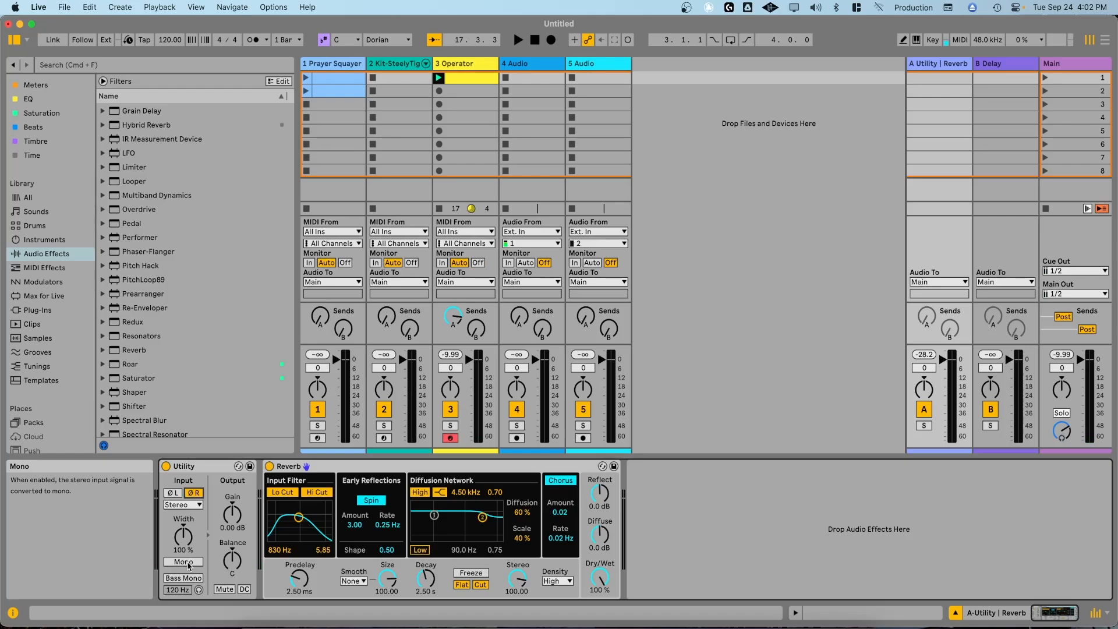
# - Restart playback with Utility's right-channel phase normal, compare it against the inverted phase through Reverb, and stop
pyautogui.click(307, 470)
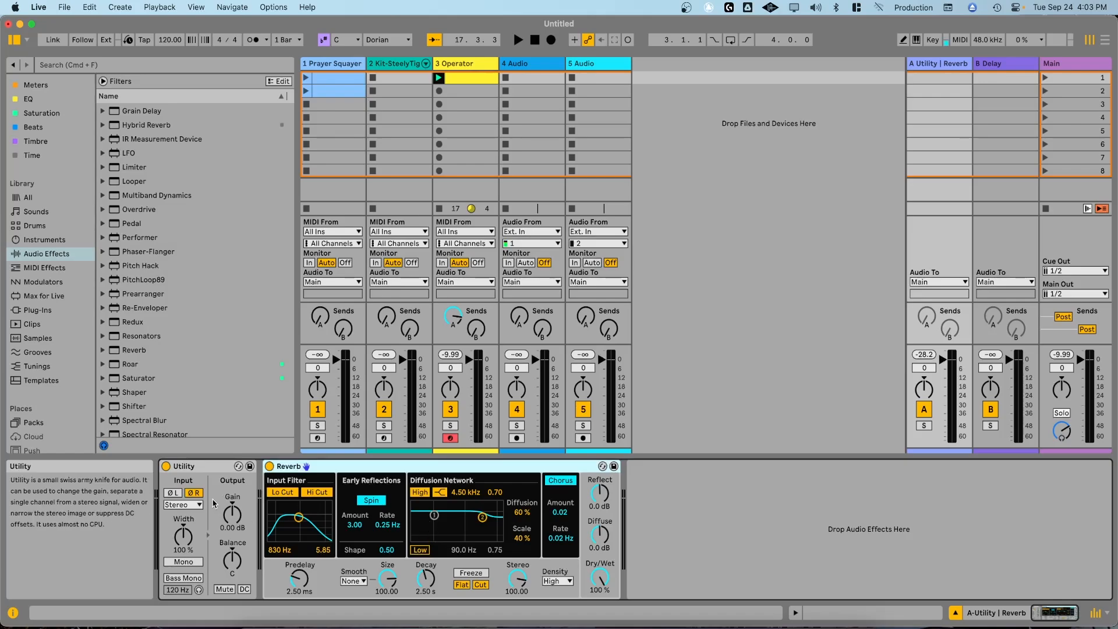
pyautogui.click(195, 494)
pyautogui.press('space')
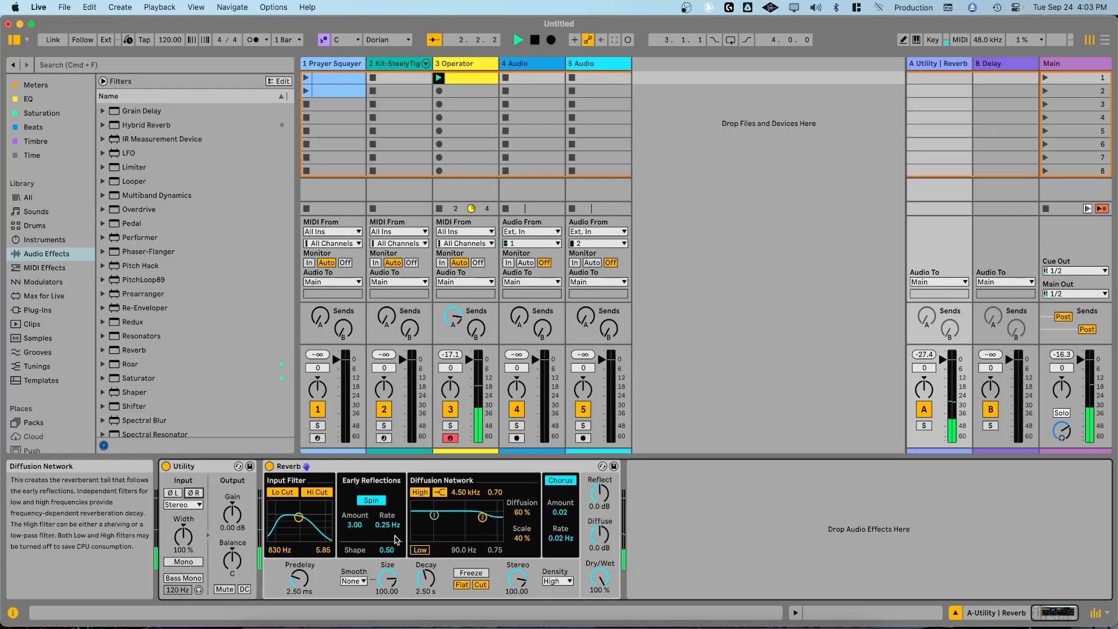
pyautogui.click(195, 493)
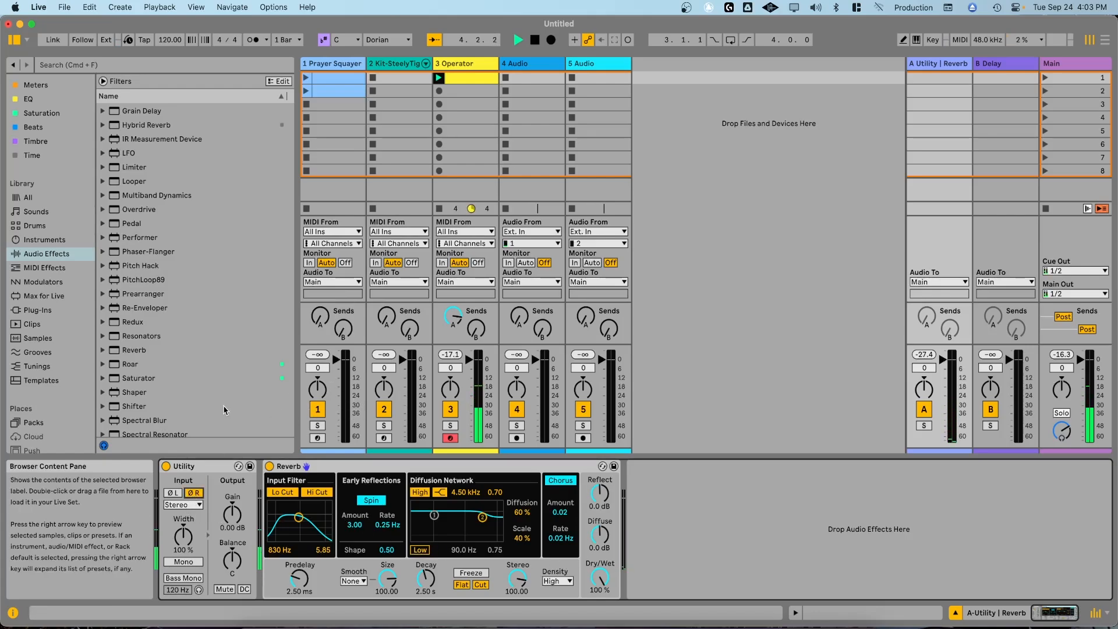
pyautogui.click(195, 493)
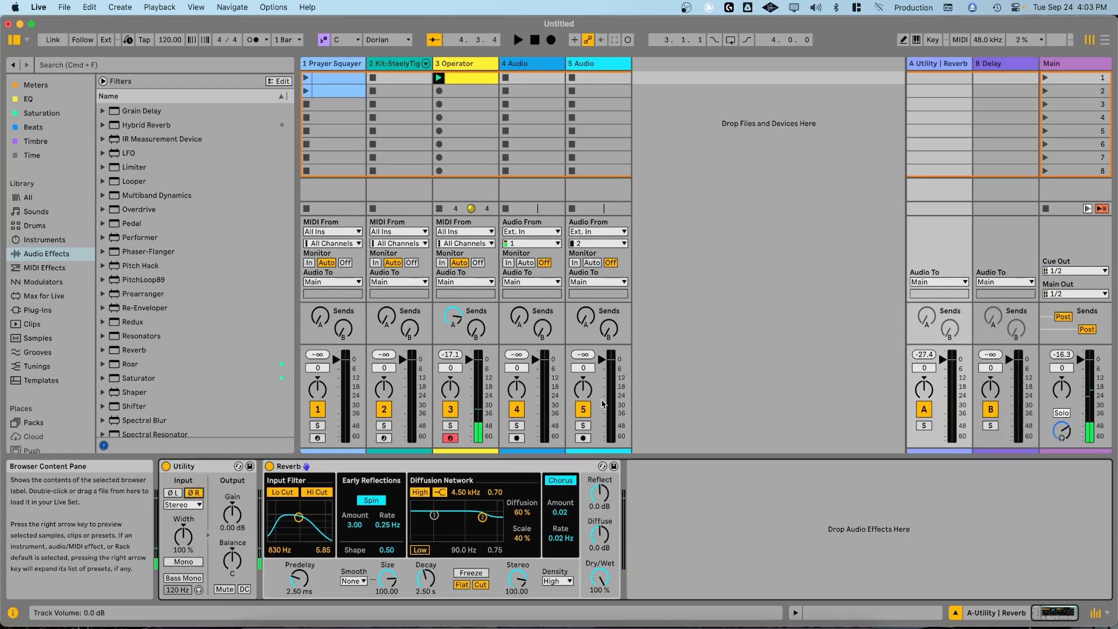
pyautogui.click(473, 468)
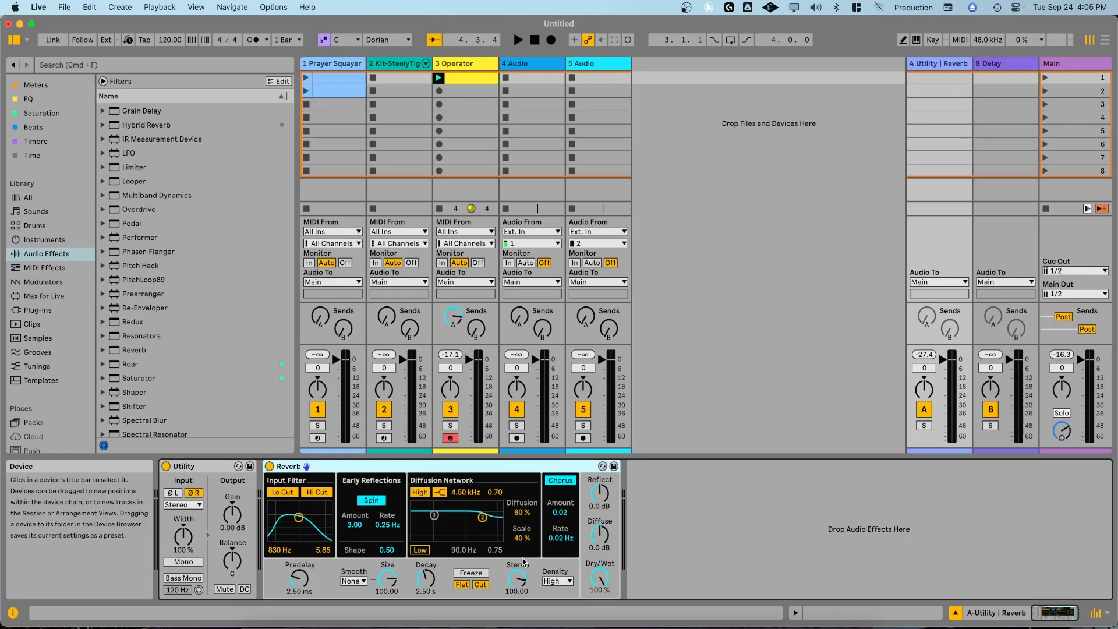
pyautogui.click(387, 317)
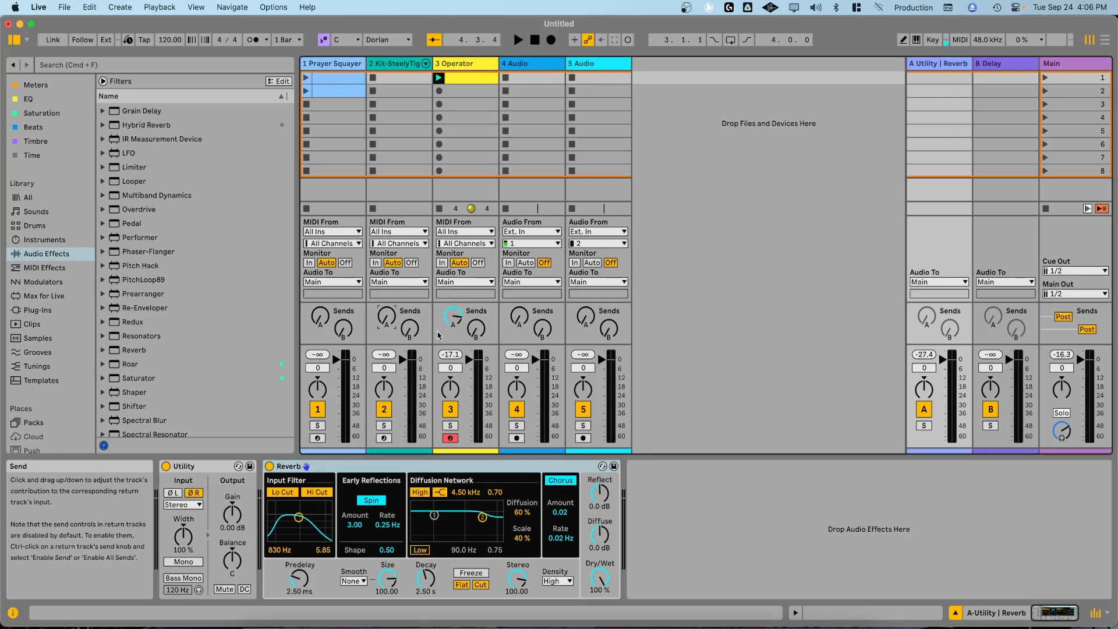
pyautogui.click(410, 330)
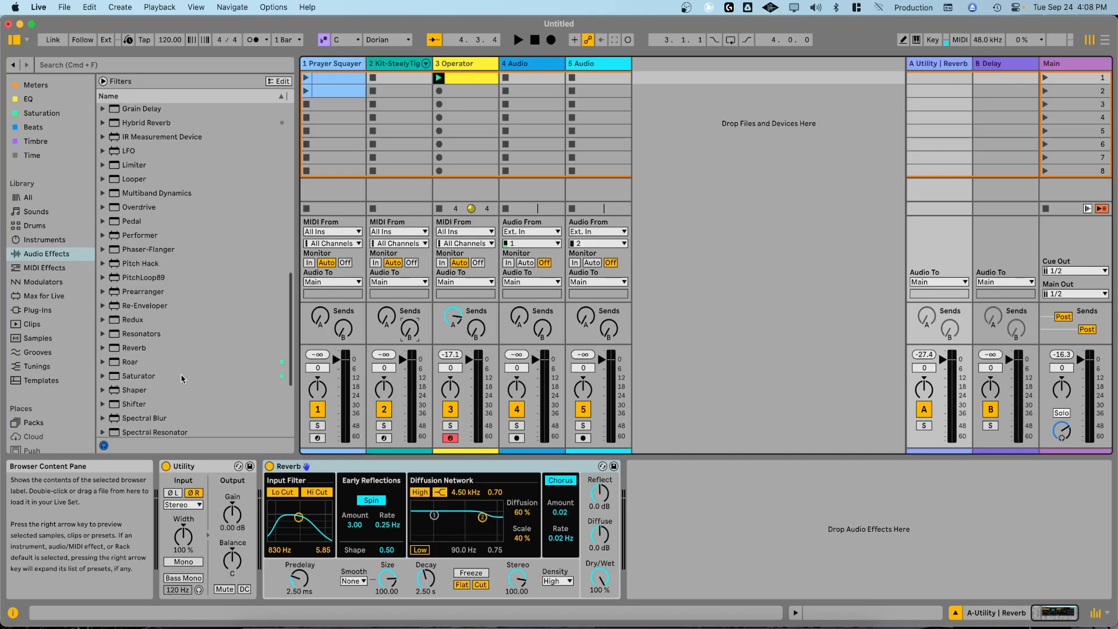
# - Add Hybrid Reverb after Reverb on return track A, and deactivate and collapse the original Reverb
pyautogui.scroll(1, 164, 299)
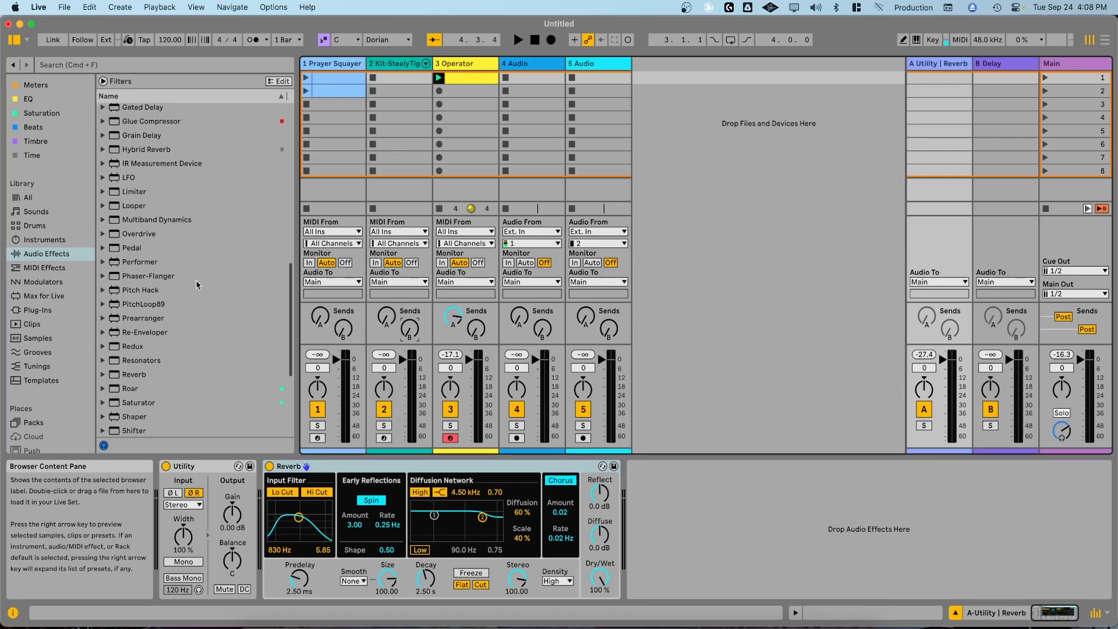
pyautogui.scroll(1, 166, 300)
pyautogui.scroll(1, 156, 245)
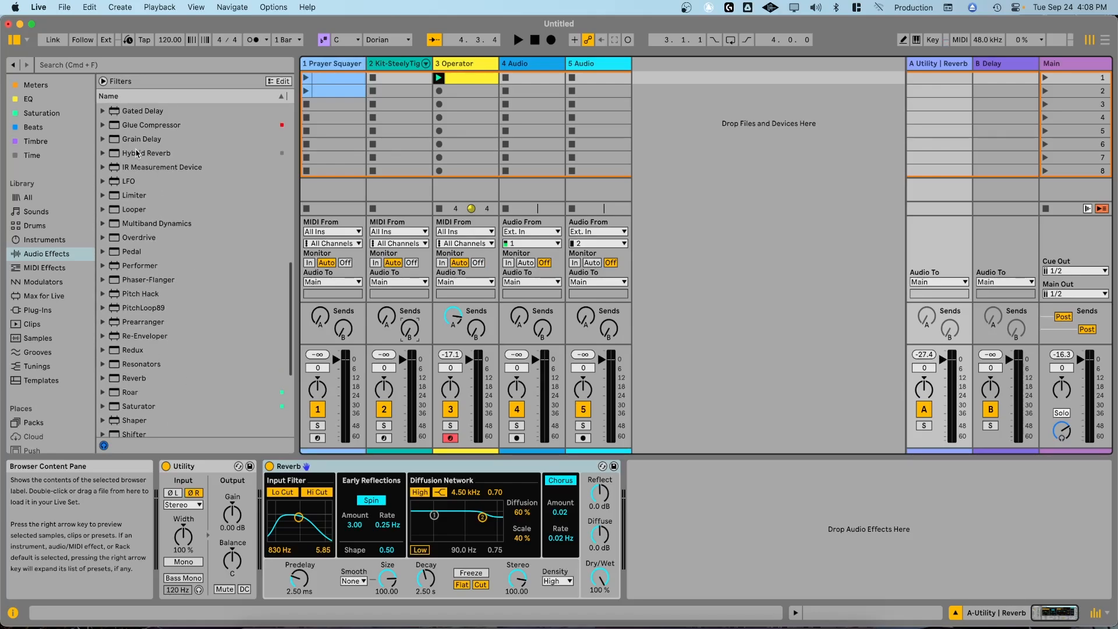
pyautogui.moveTo(138, 153); pyautogui.dragTo(696, 519)
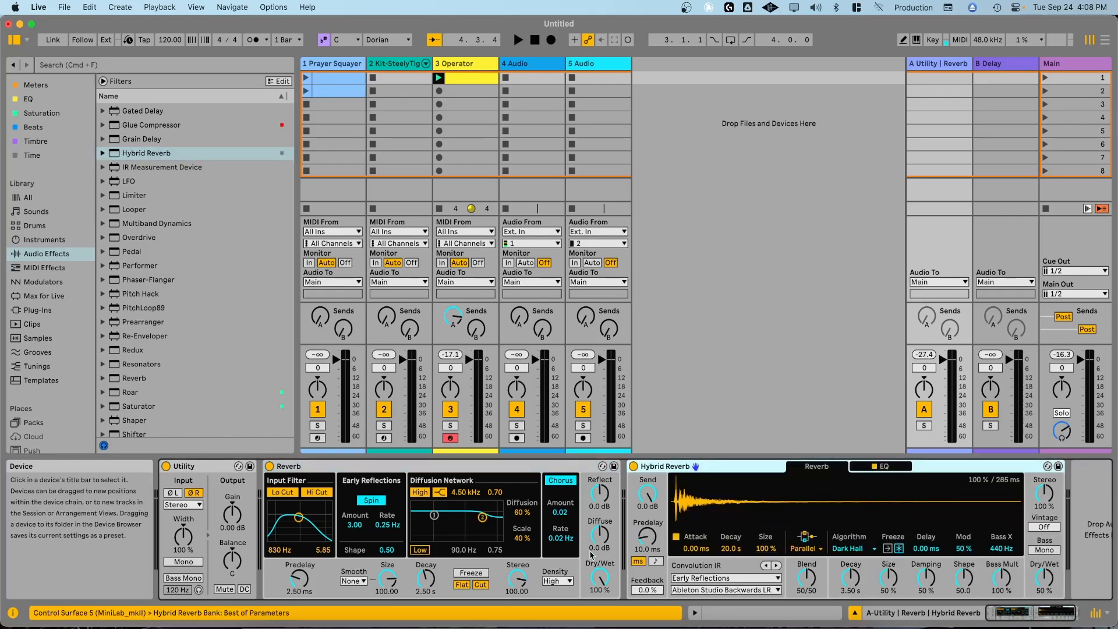
pyautogui.click(270, 466)
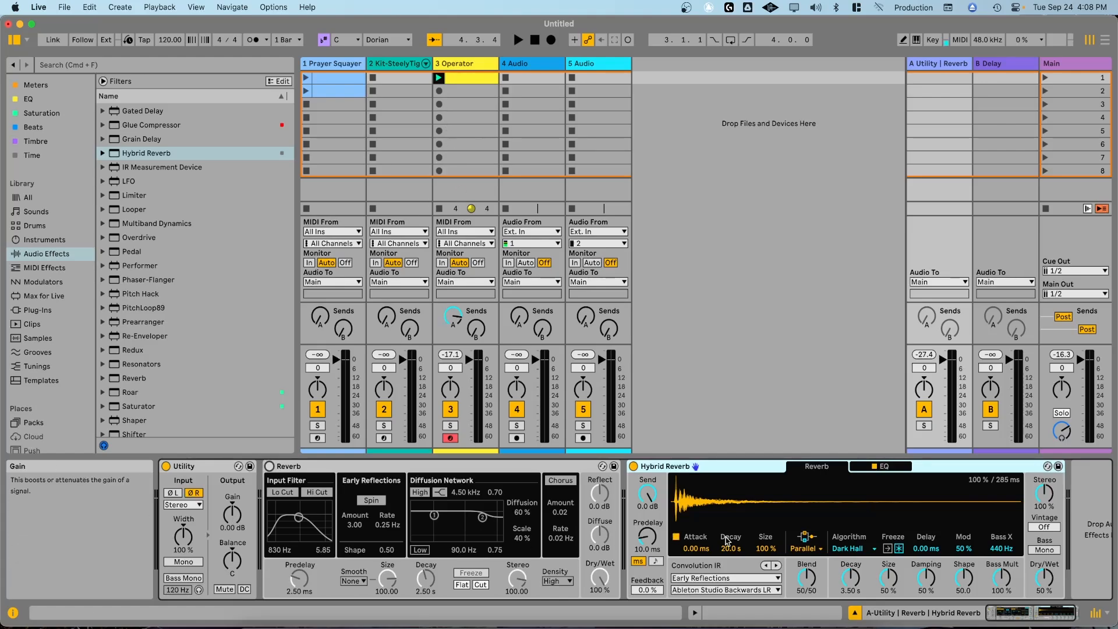
pyautogui.doubleClick(314, 465)
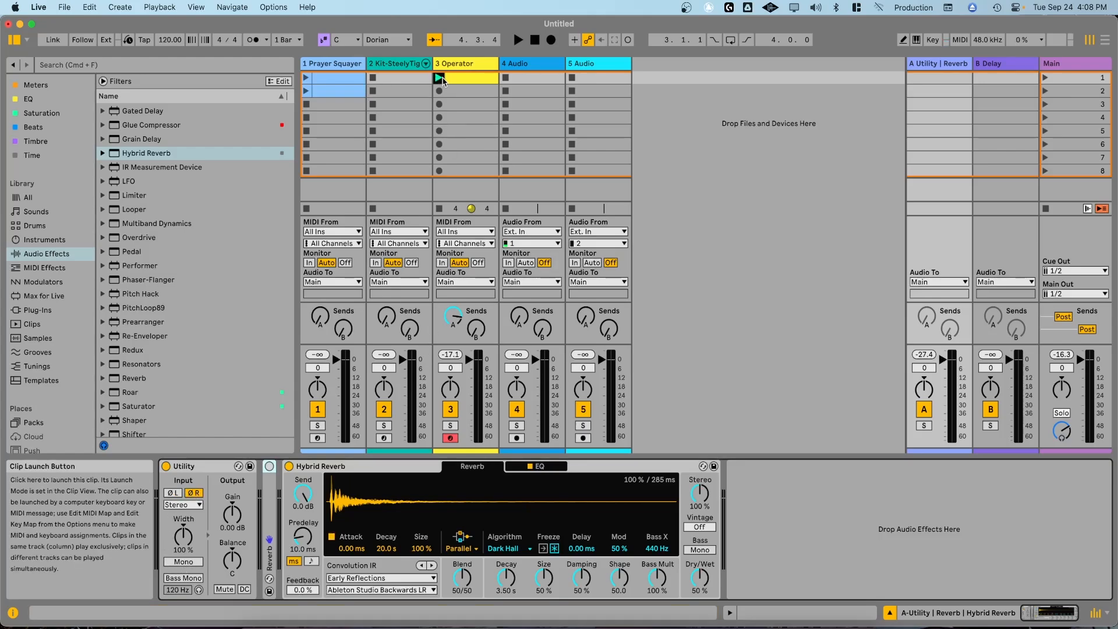
# - Launch the Operator clip and audition Hybrid Reverb's Blend at 100/0, ending with Blend set to 0/100
pyautogui.click(440, 78)
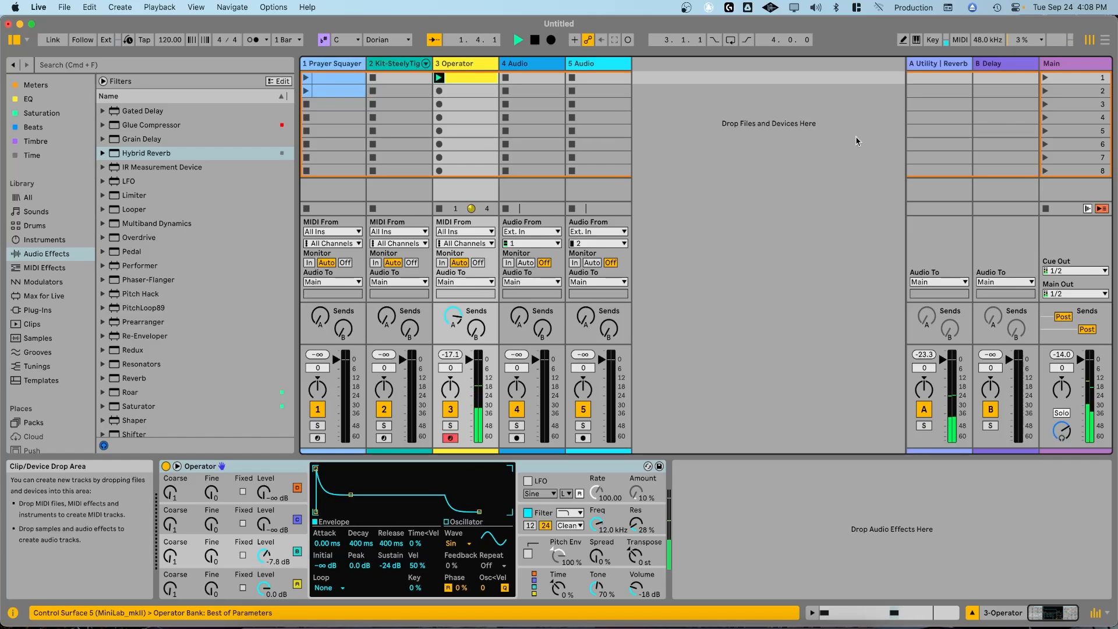
pyautogui.click(942, 64)
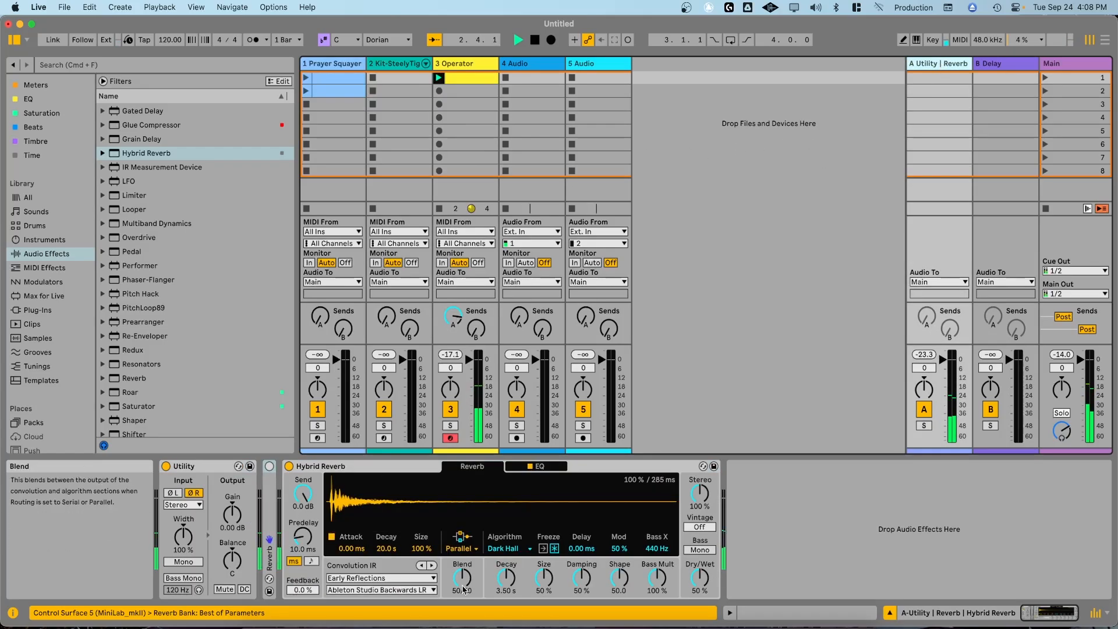
pyautogui.moveTo(465, 596); pyautogui.dragTo(466, 565)
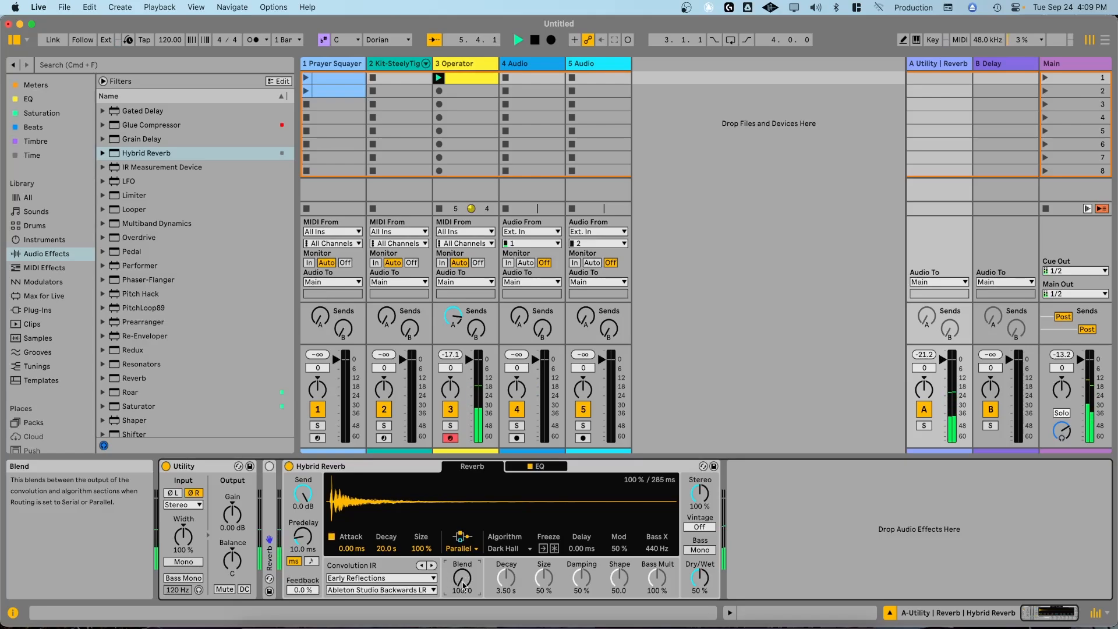
pyautogui.moveTo(464, 585); pyautogui.dragTo(465, 626)
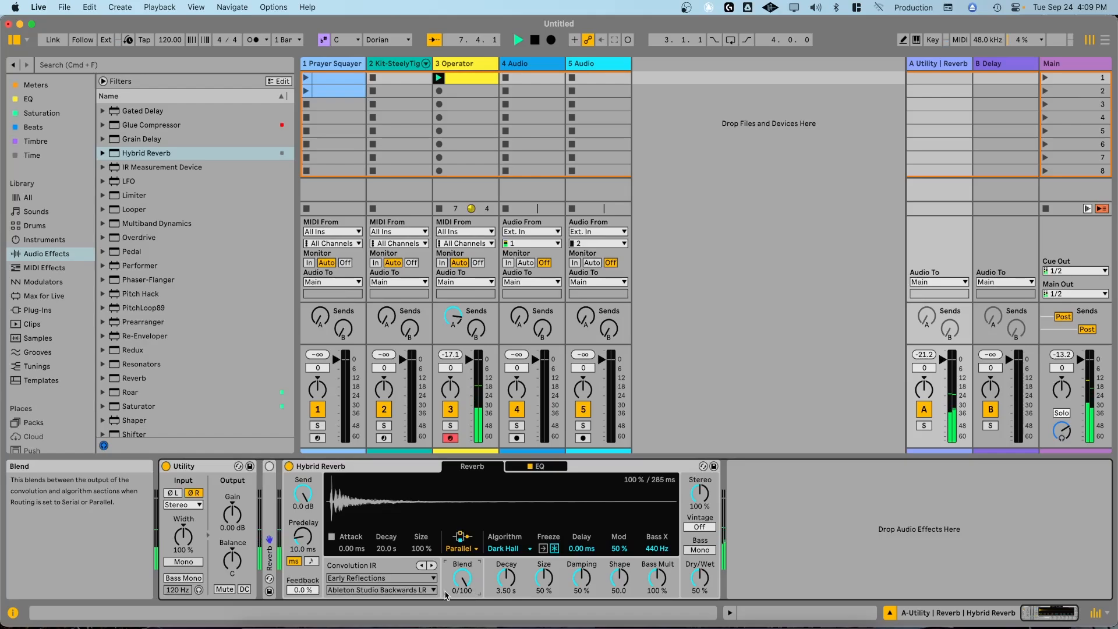
# - Set Hybrid Reverb's convolution IR category to Plates, turn Blend to 100/0 while listening, and stop playback
pyautogui.click(390, 578)
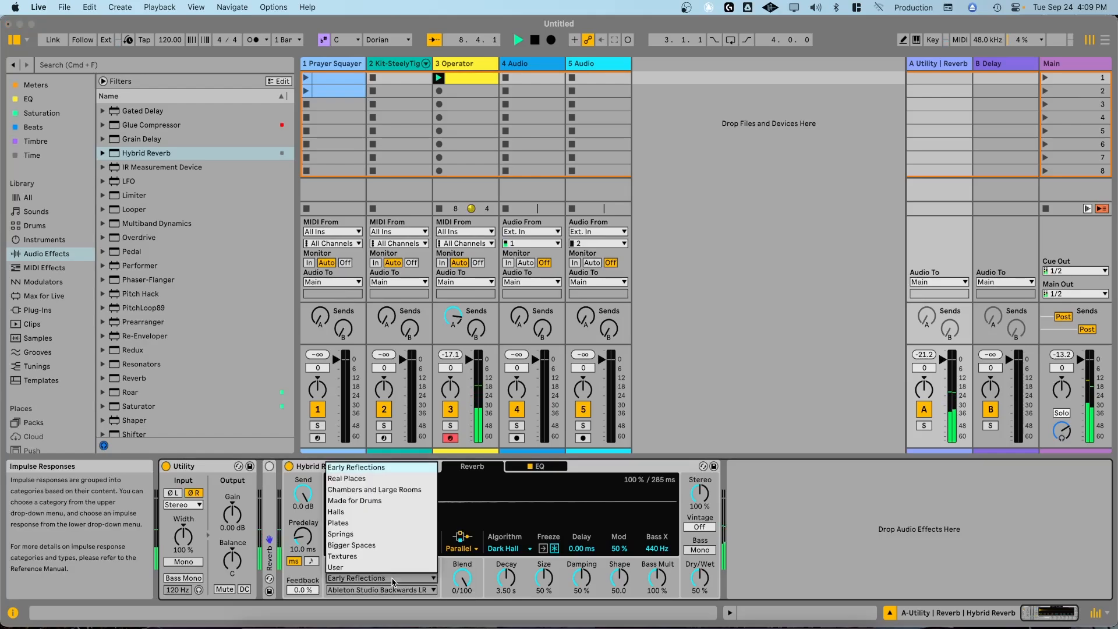
pyautogui.click(364, 522)
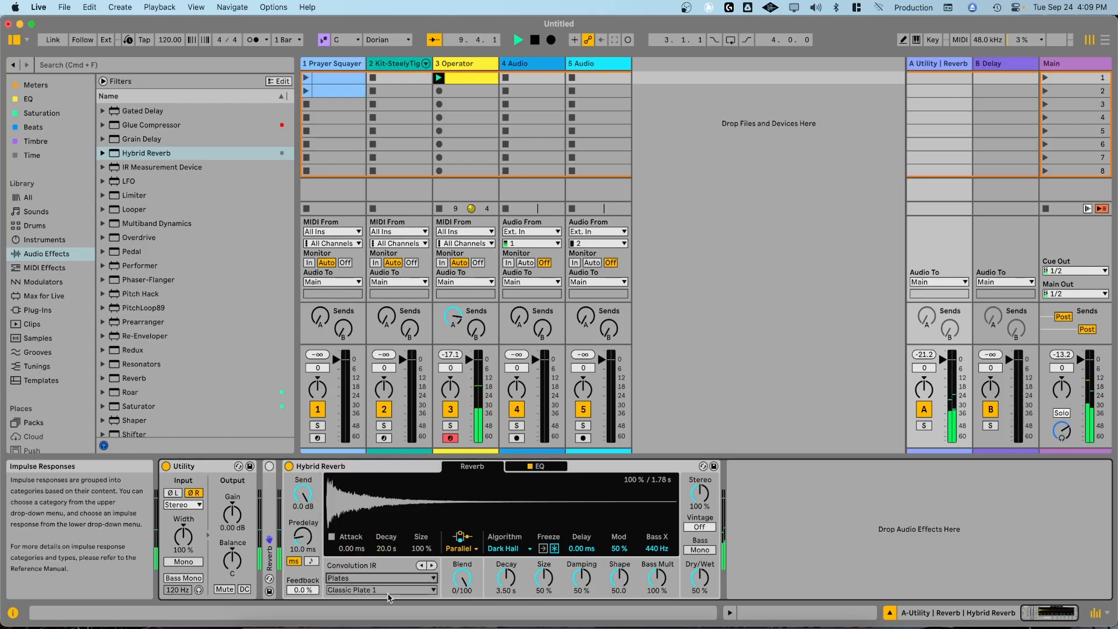
pyautogui.moveTo(462, 578); pyautogui.dragTo(462, 545)
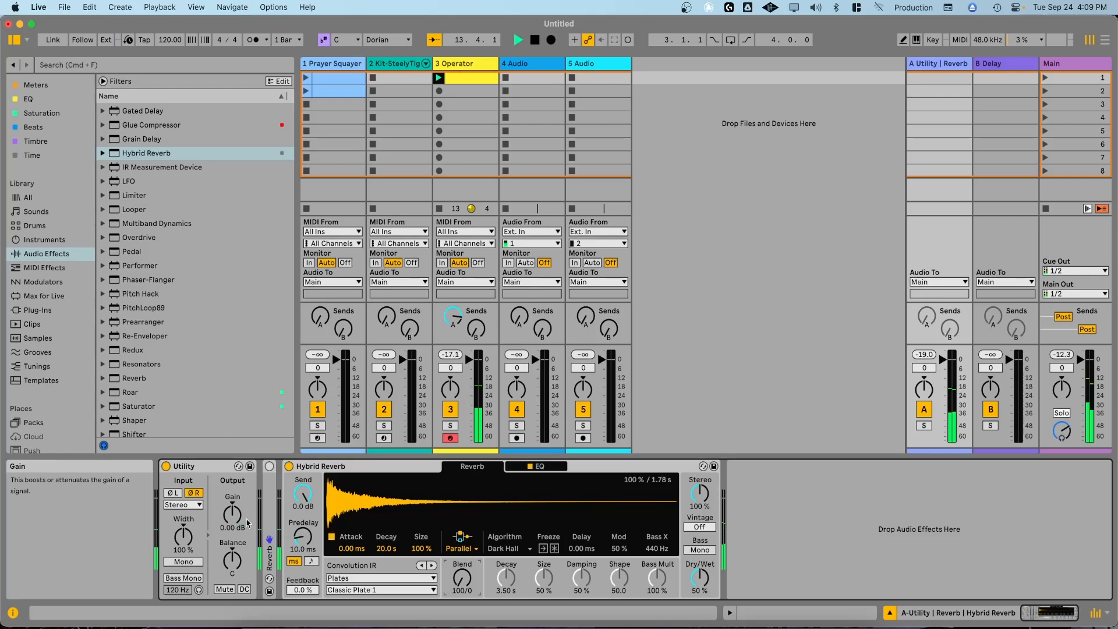
pyautogui.press('space')
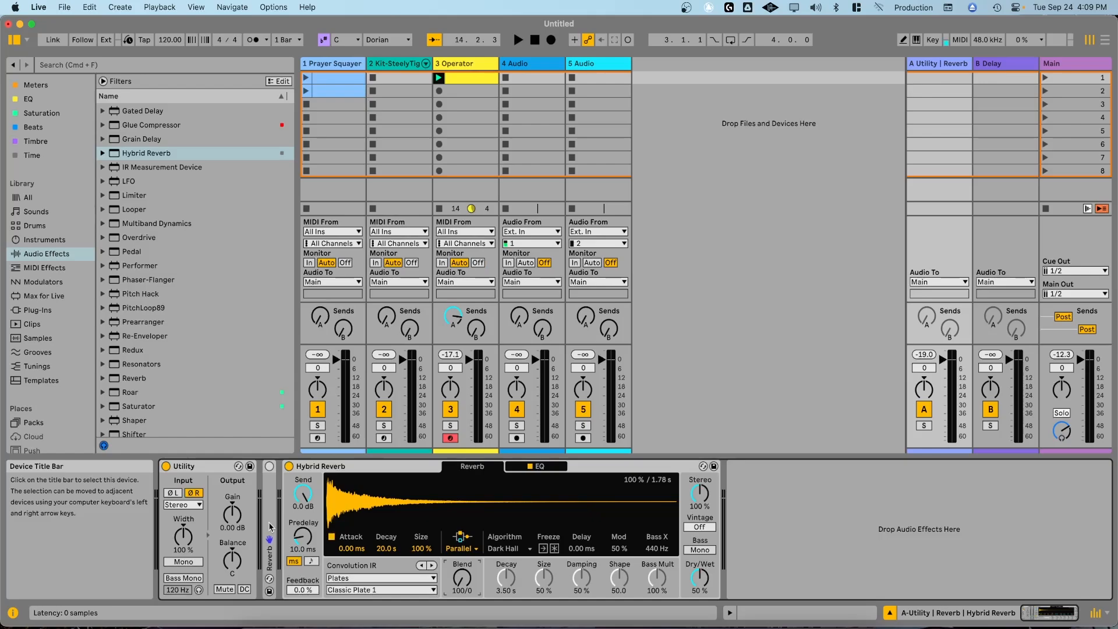
# - Collapse and deactivate Hybrid Reverb on return track A, and expand and reactivate the original Reverb
pyautogui.doubleClick(307, 468)
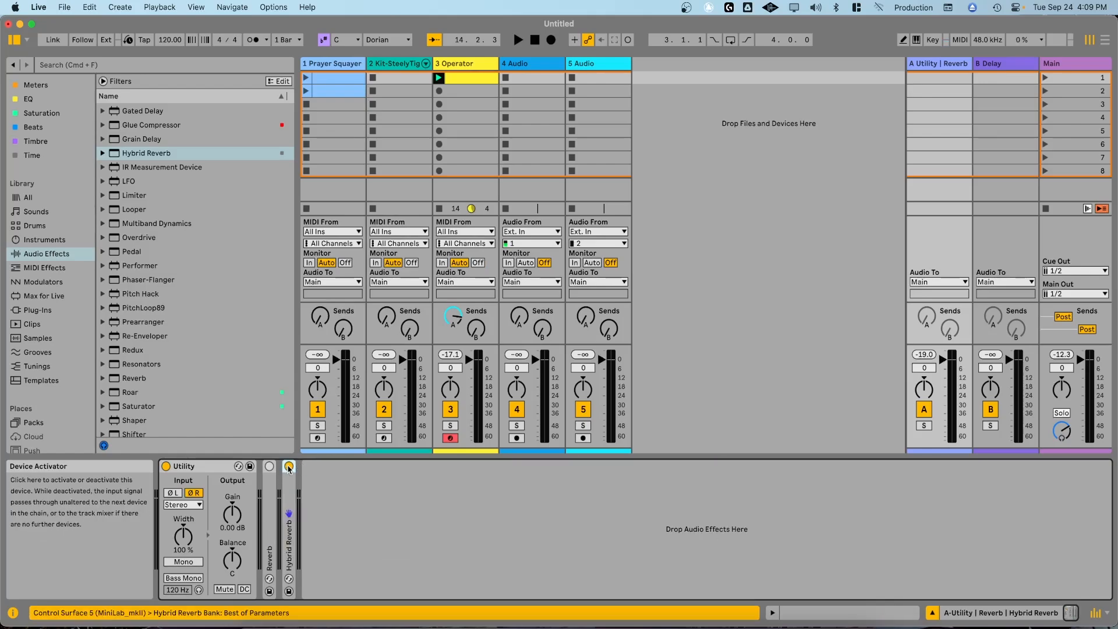
pyautogui.click(289, 467)
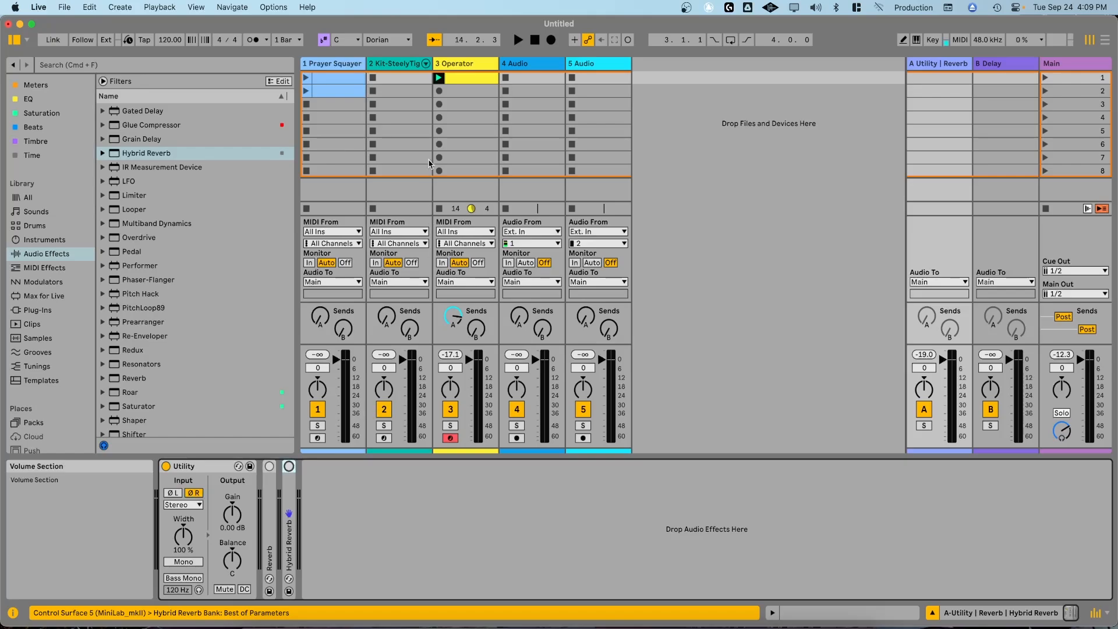
pyautogui.click(452, 64)
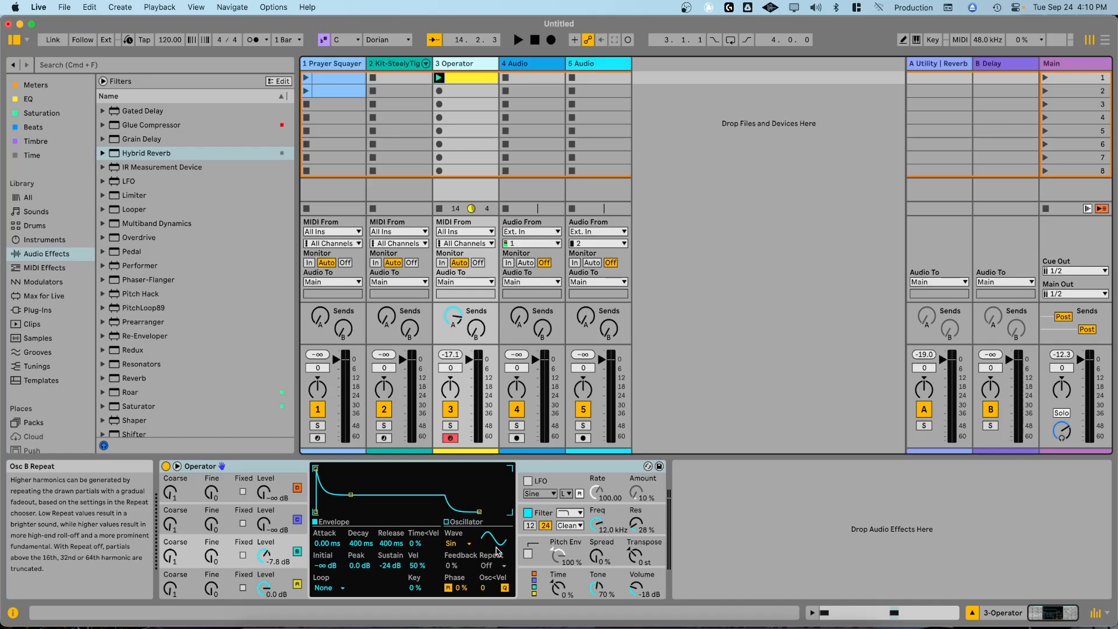
pyautogui.click(941, 61)
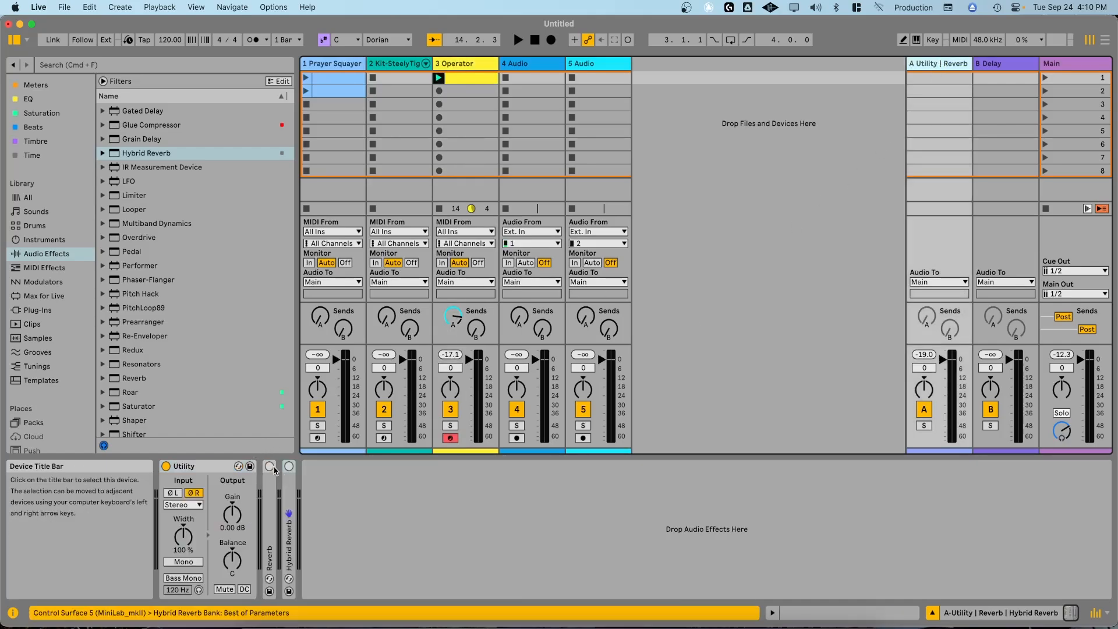
pyautogui.doubleClick(271, 485)
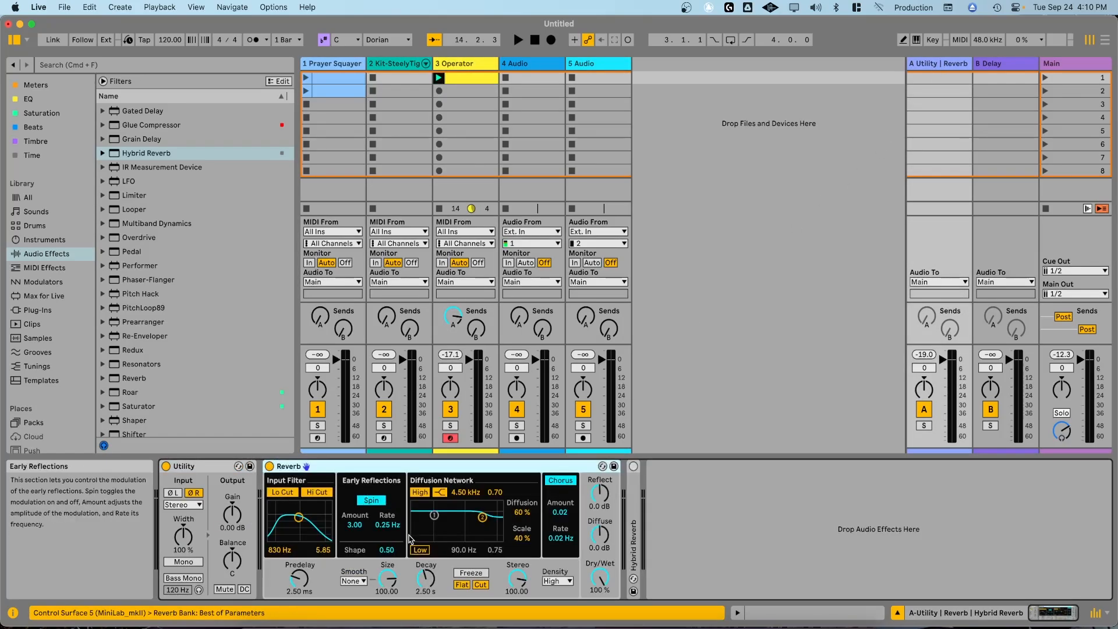
# - Play the Operator clip and set the Operator instrument's Spread to 49%
pyautogui.click(465, 64)
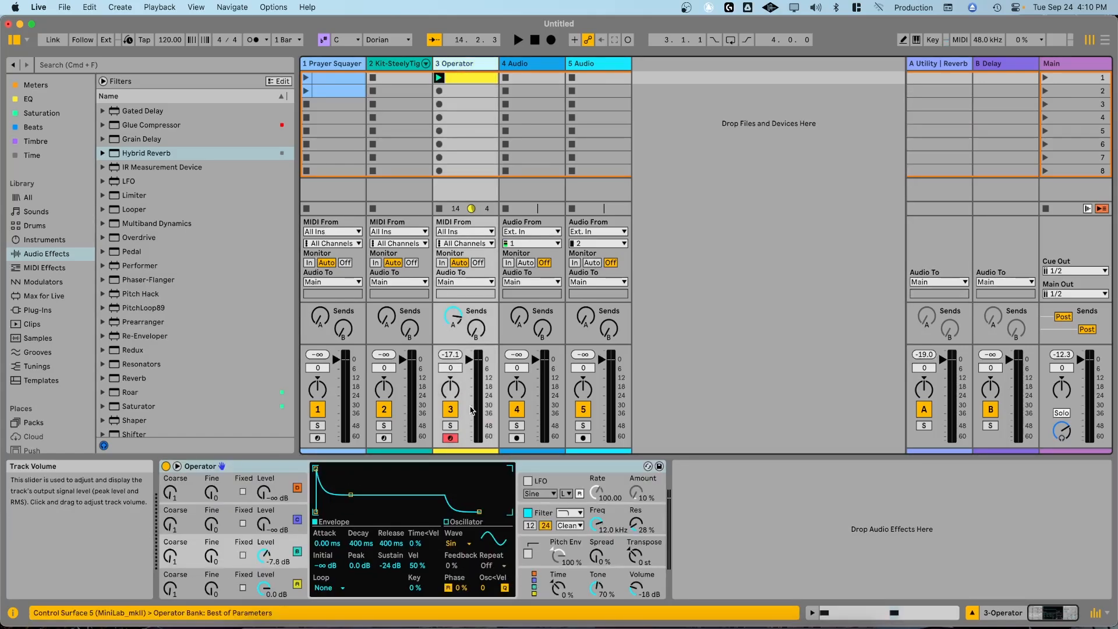
pyautogui.press('space')
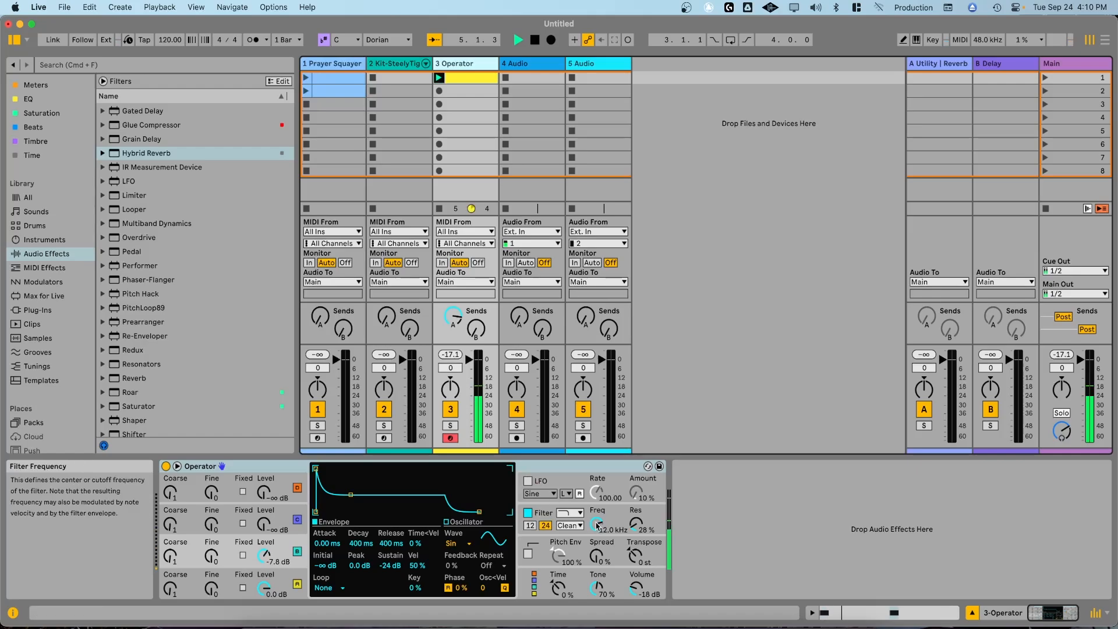
pyautogui.click(634, 558)
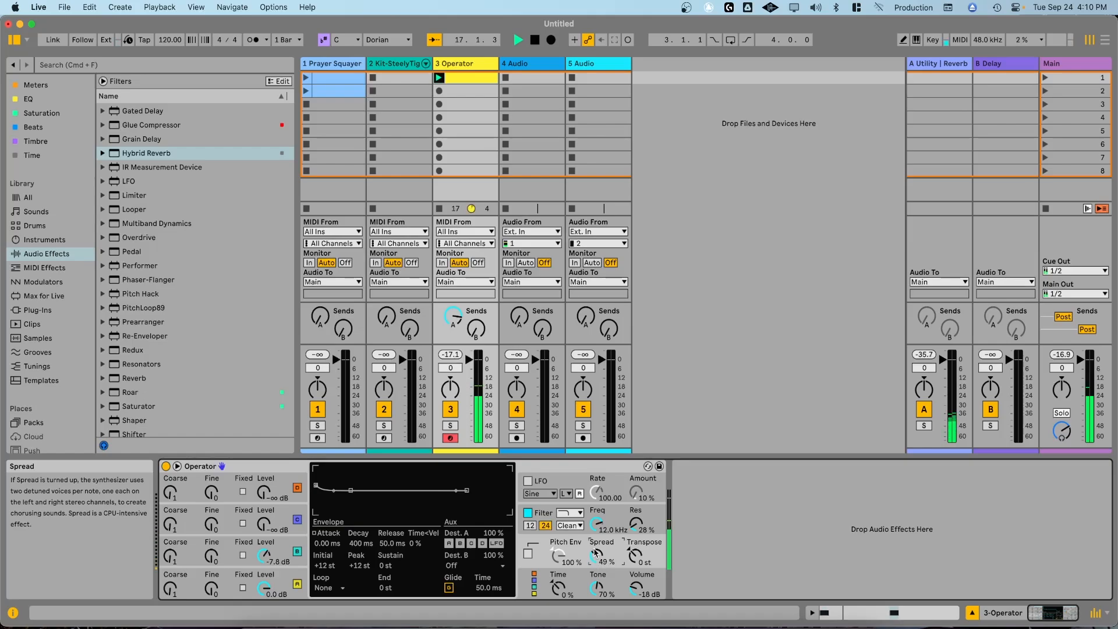
# - Stop playback and move the Utility from return track A to the Operator track, after the Operator instrument
pyautogui.click(931, 63)
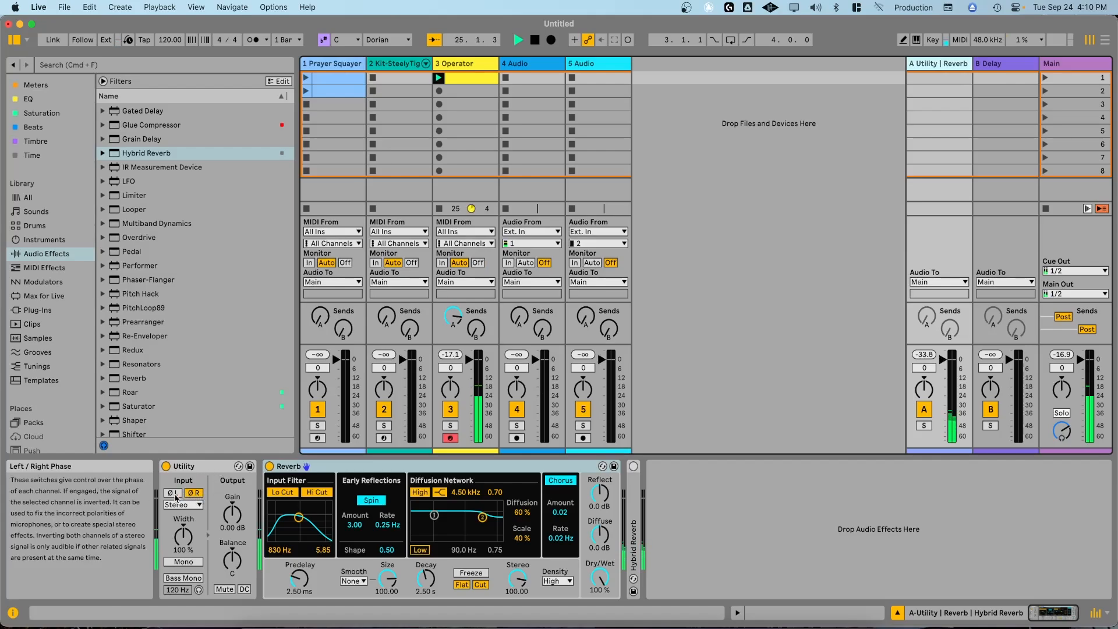
pyautogui.click(207, 470)
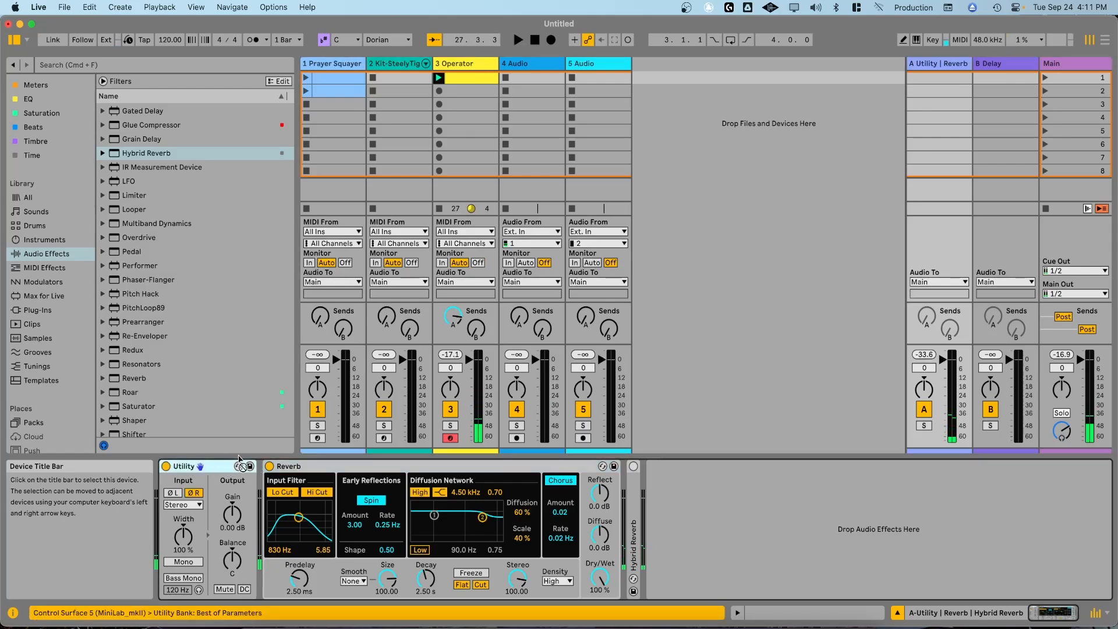
pyautogui.click(464, 189)
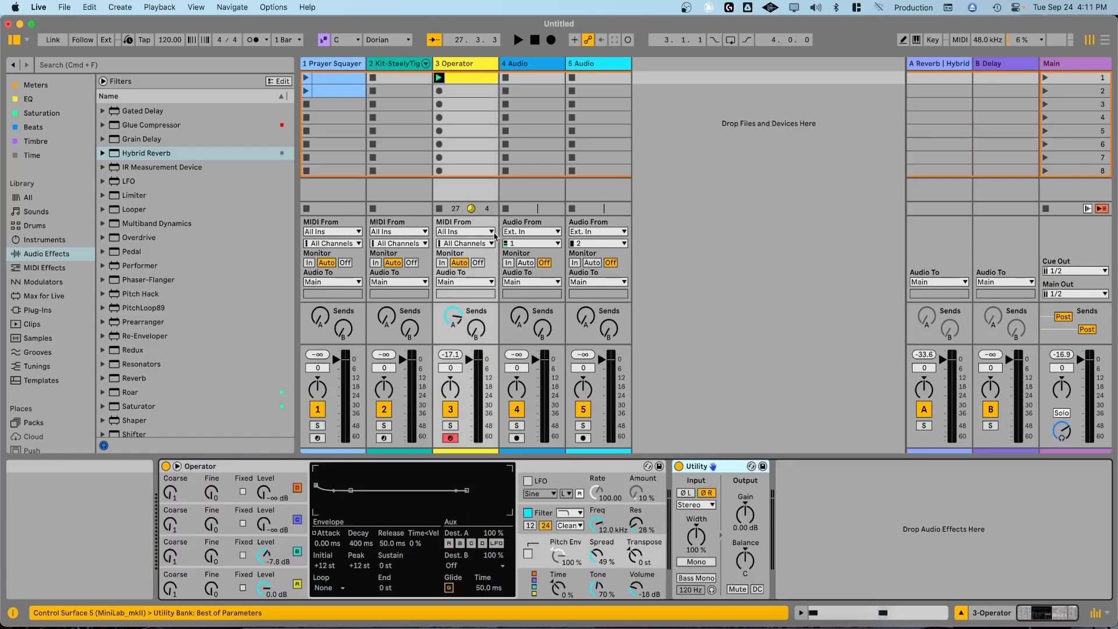
# - Play the Operator clip, switch on Mono in the track's Utility with the right channel inverted, and stop playback
pyautogui.press('space')
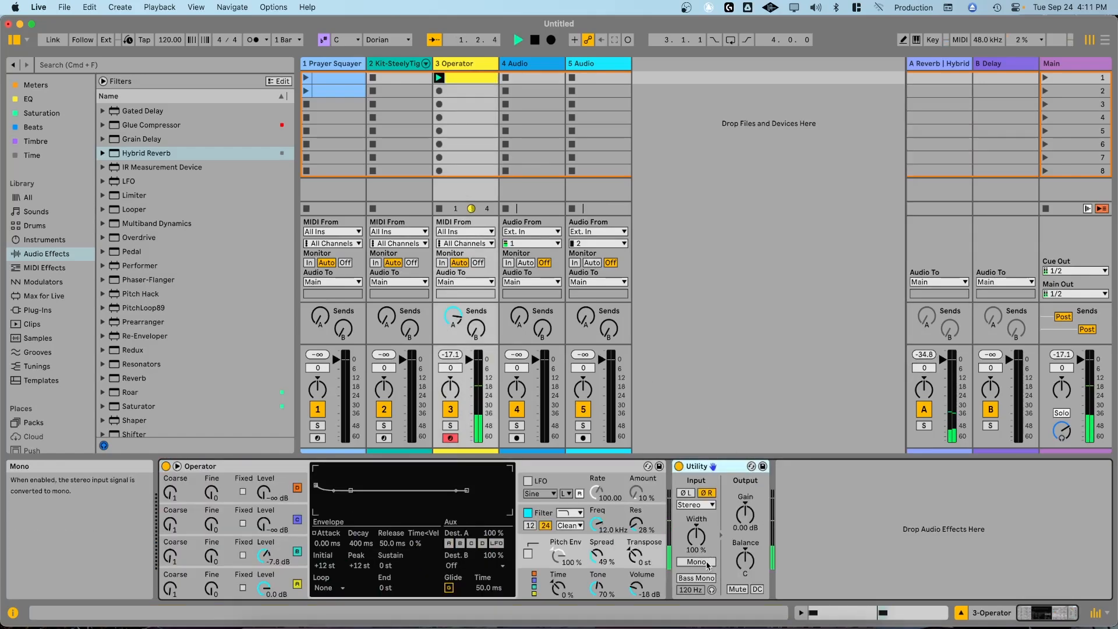
pyautogui.click(708, 565)
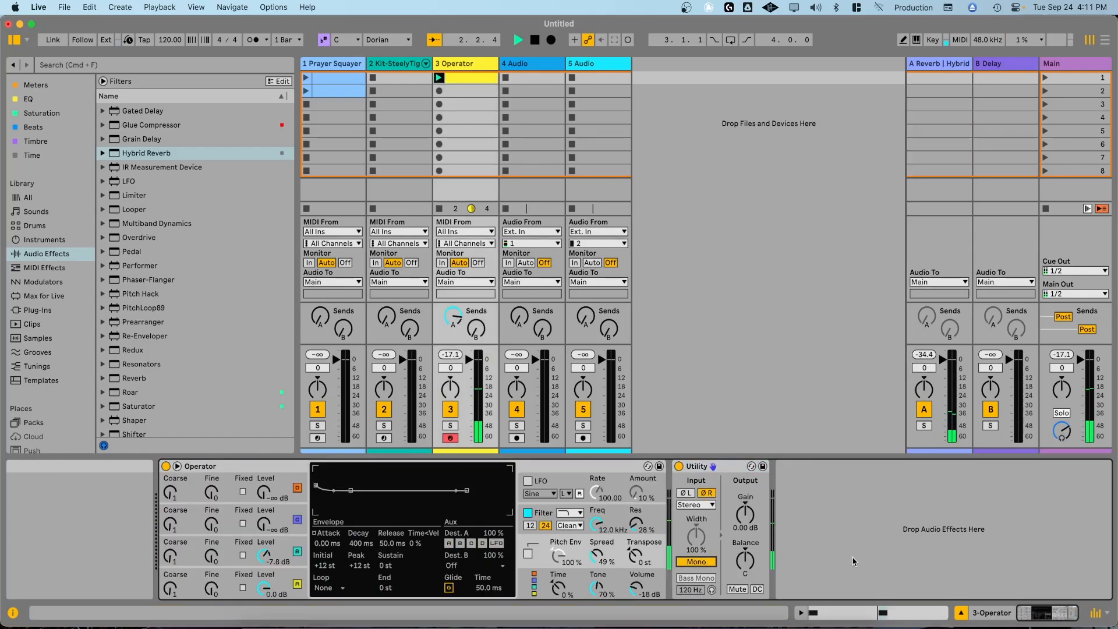
pyautogui.press('space')
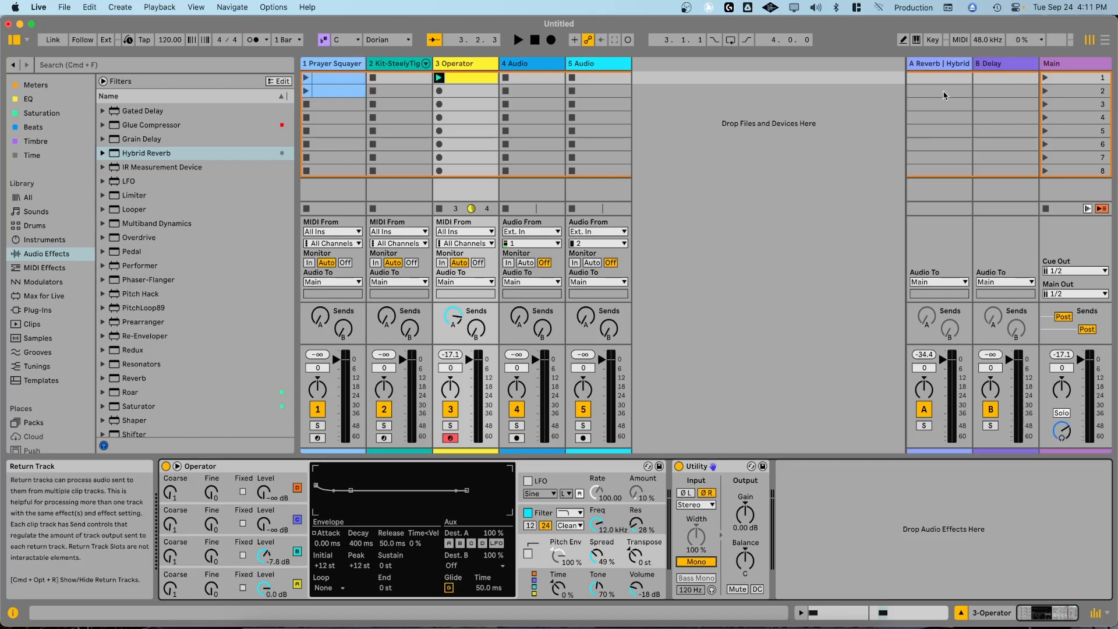
# - Move the Utility back to return track A, place it before Reverb, and select the Reverb device
pyautogui.click(938, 63)
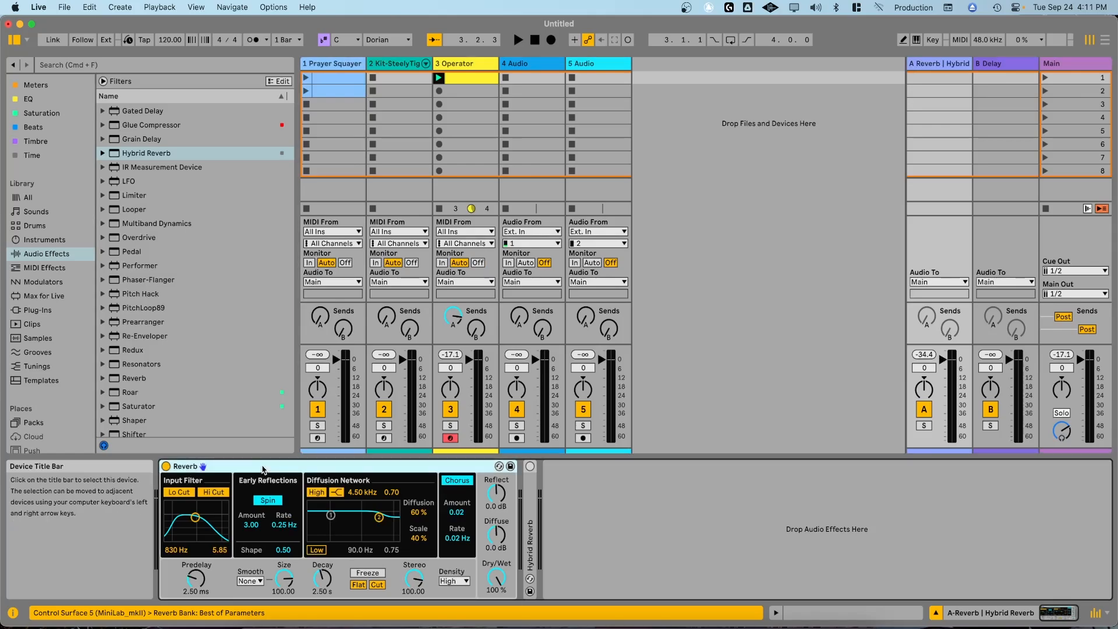
pyautogui.click(464, 64)
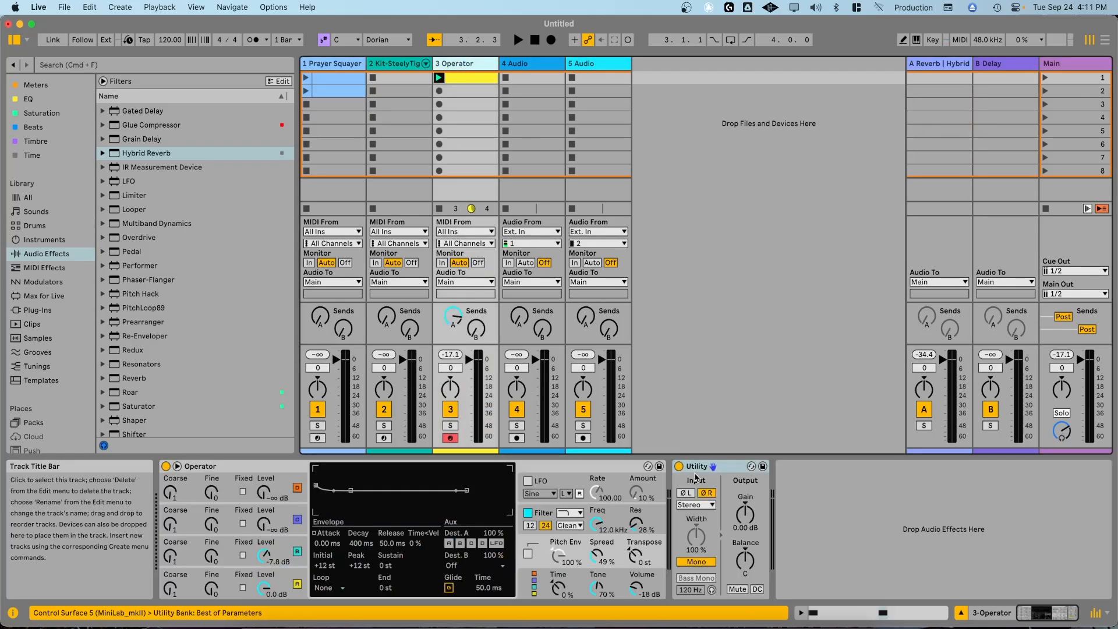
pyautogui.click(939, 63)
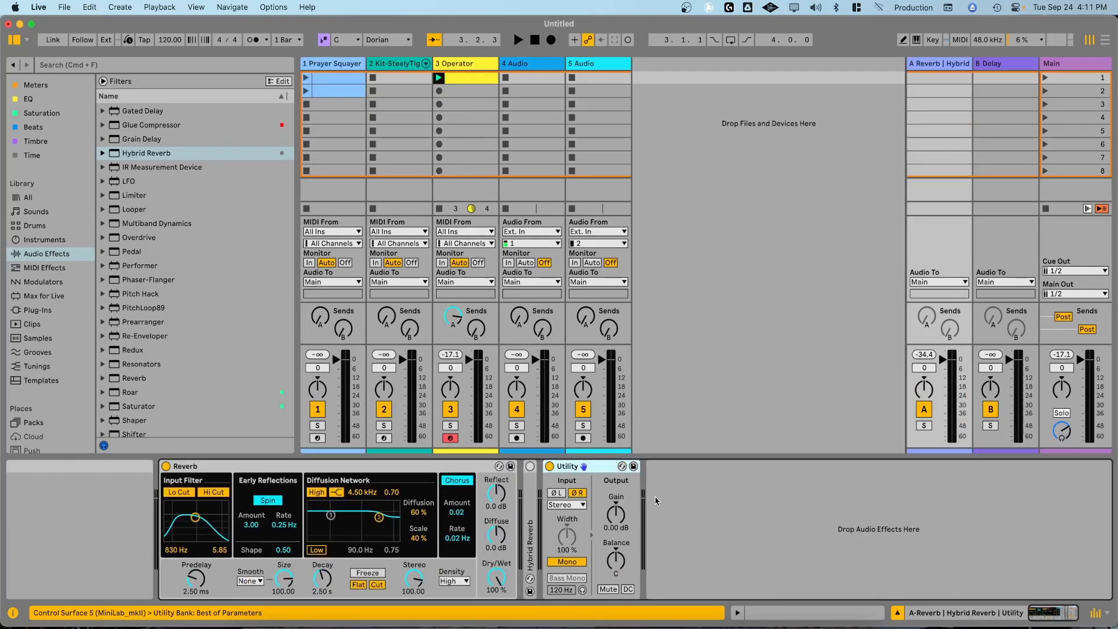
pyautogui.moveTo(566, 467); pyautogui.dragTo(167, 510)
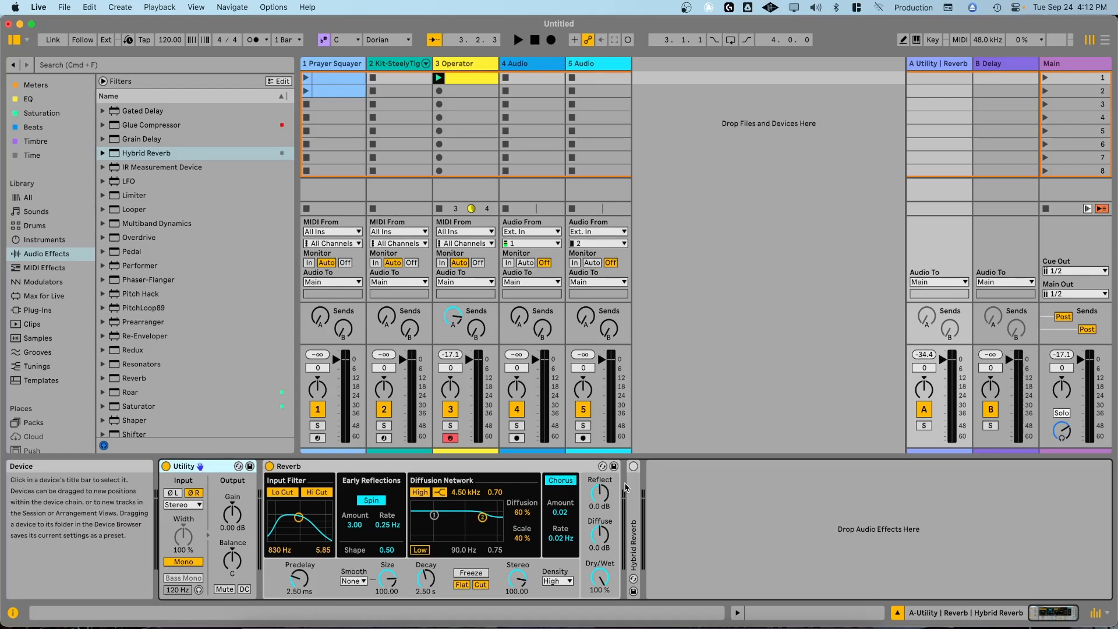
pyautogui.click(453, 469)
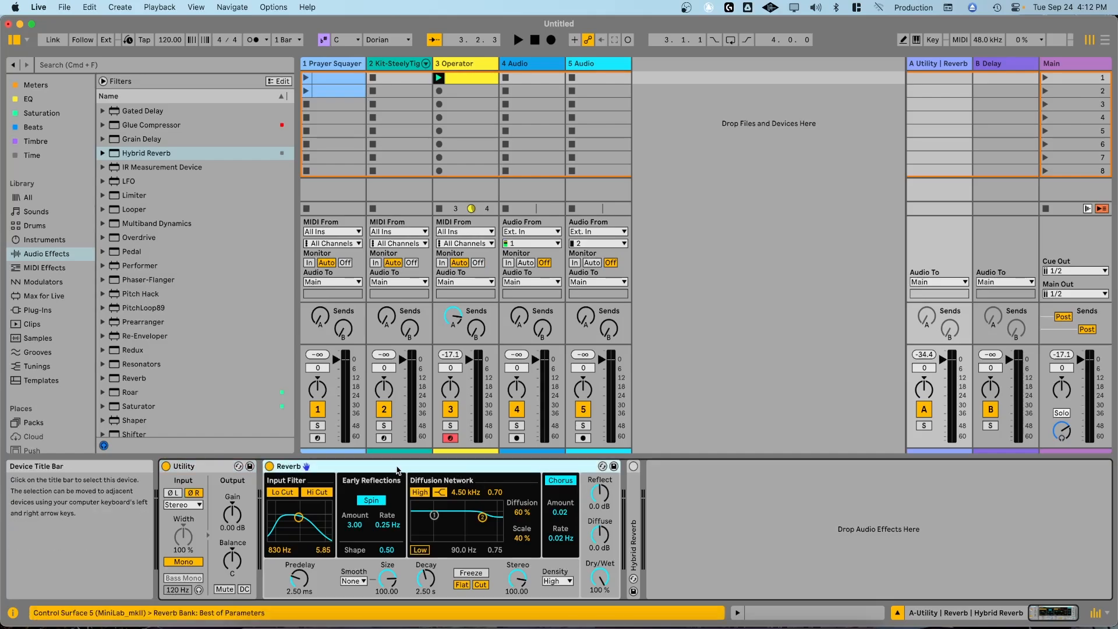